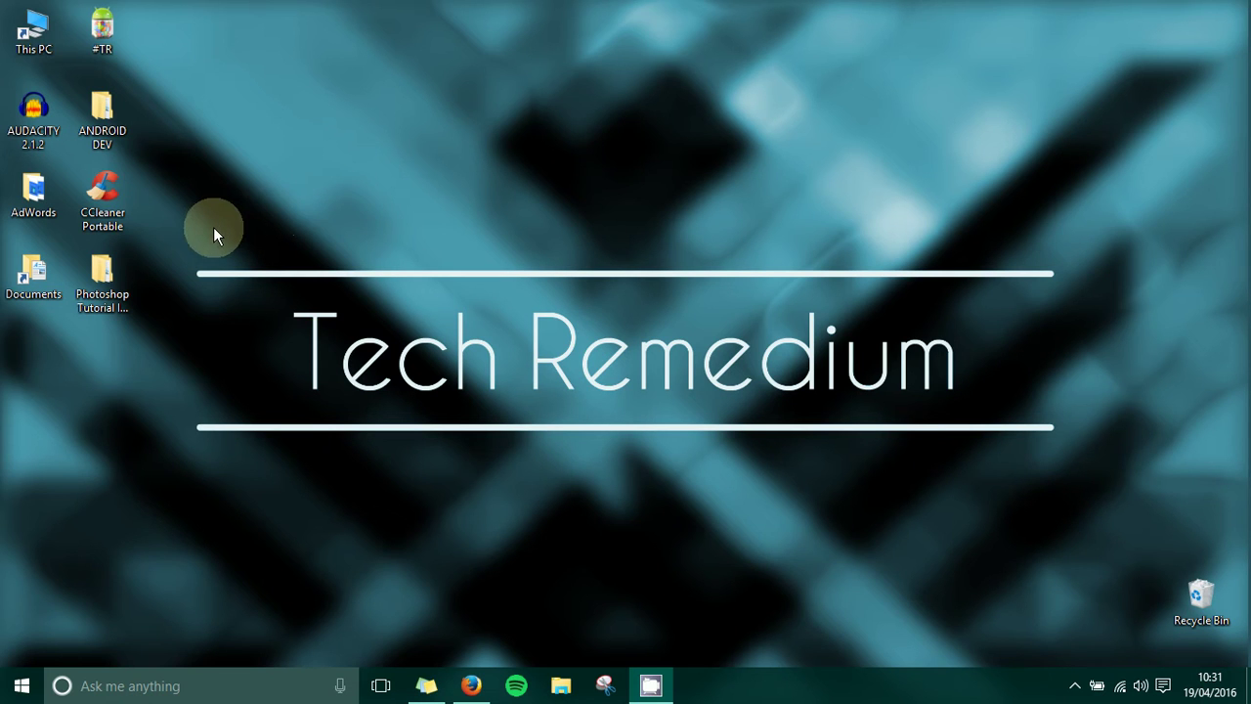
# Launch Google Chrome from the taskbar search
pyautogui.click(103, 201)
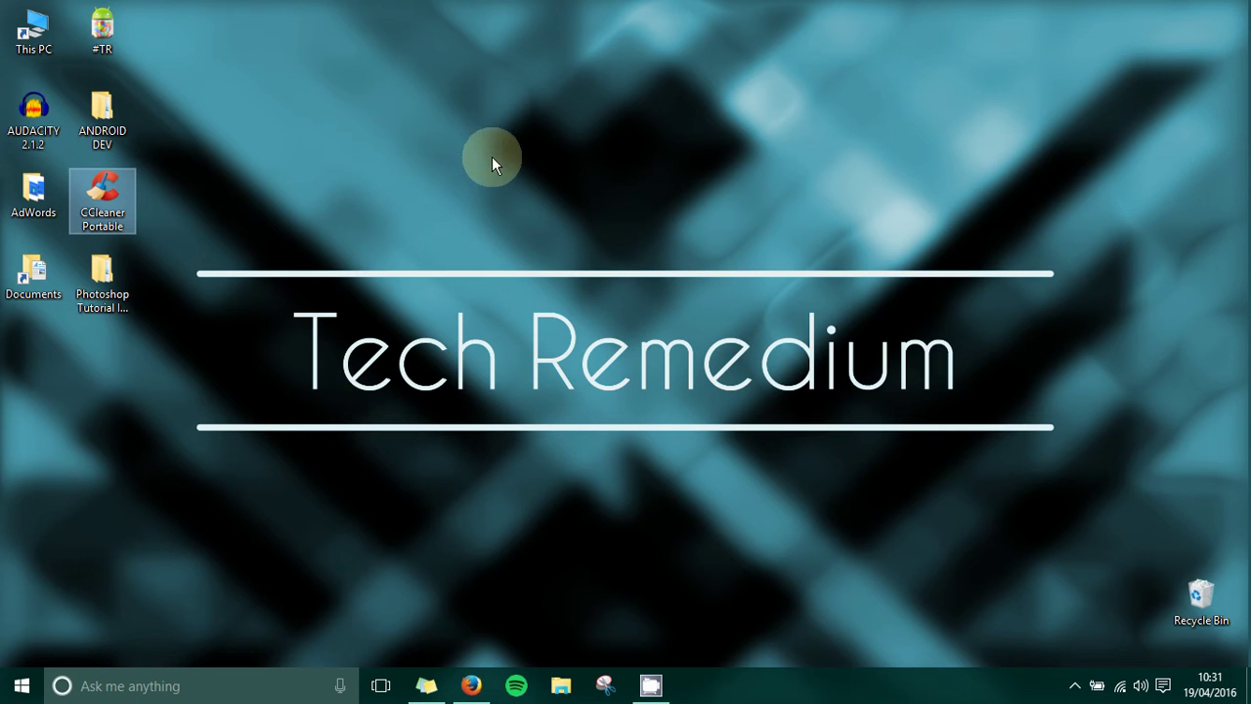
pyautogui.click(173, 687)
pyautogui.write('chrom')
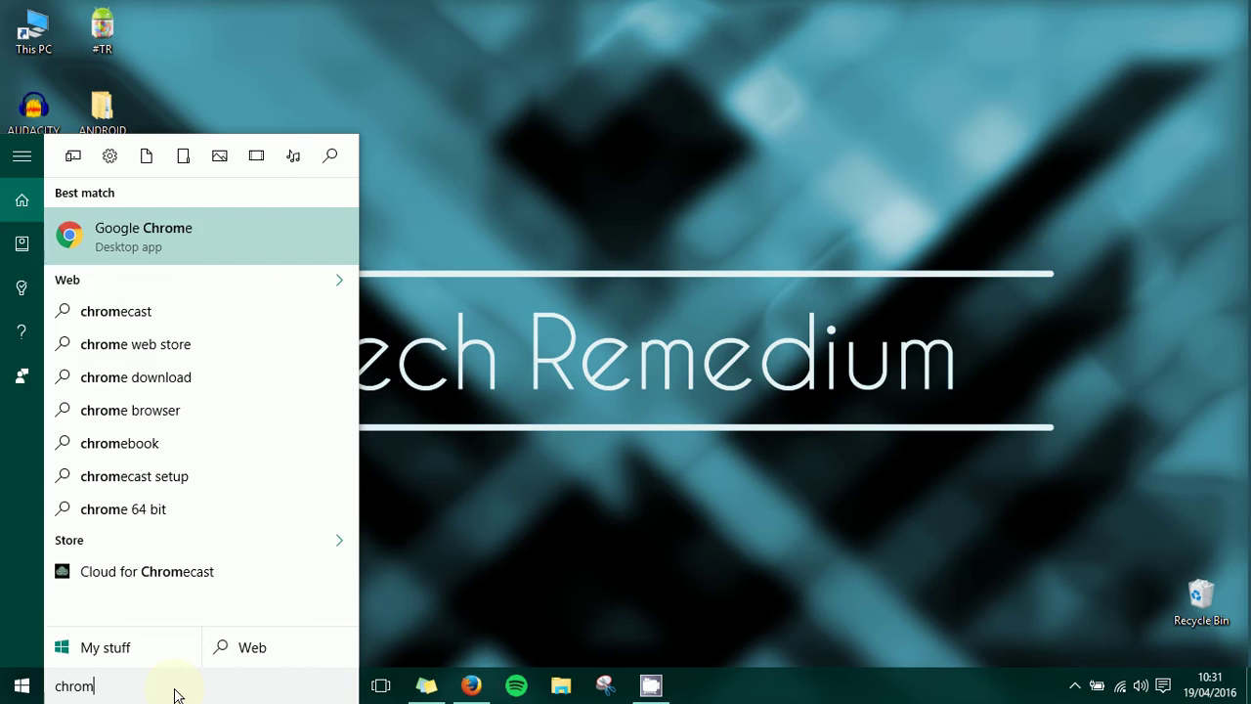
pyautogui.press('Return')
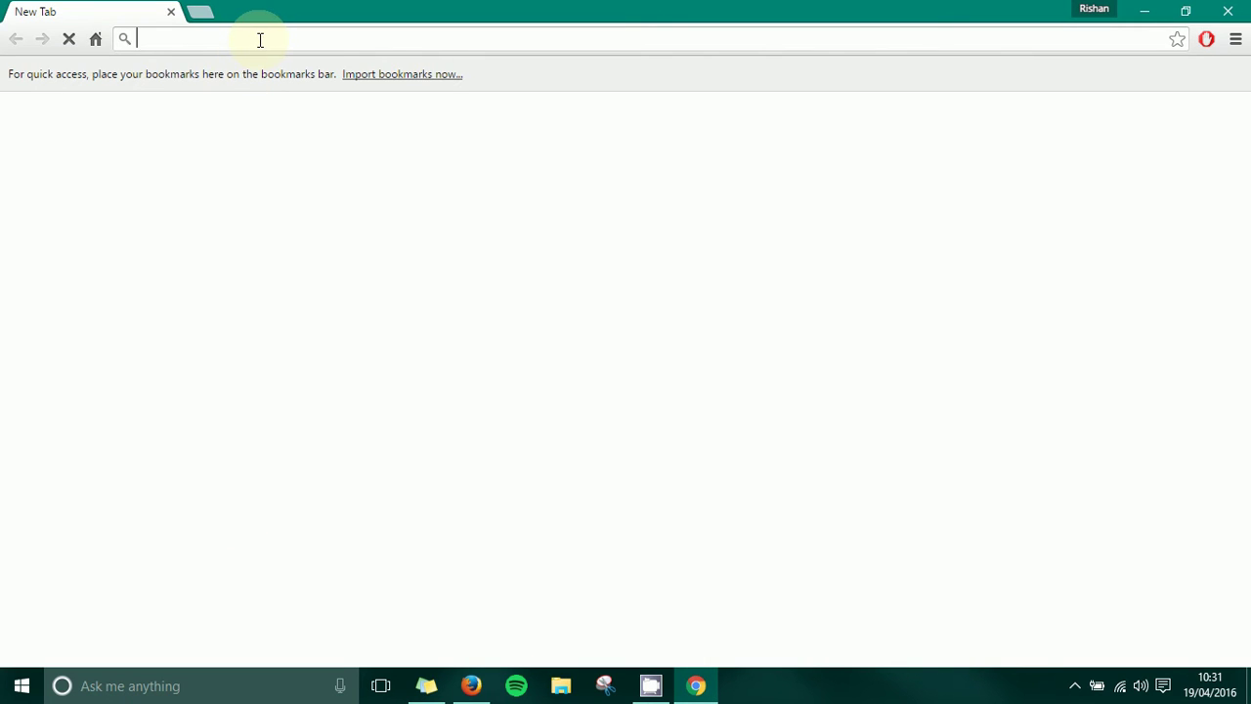
pyautogui.write('ww')
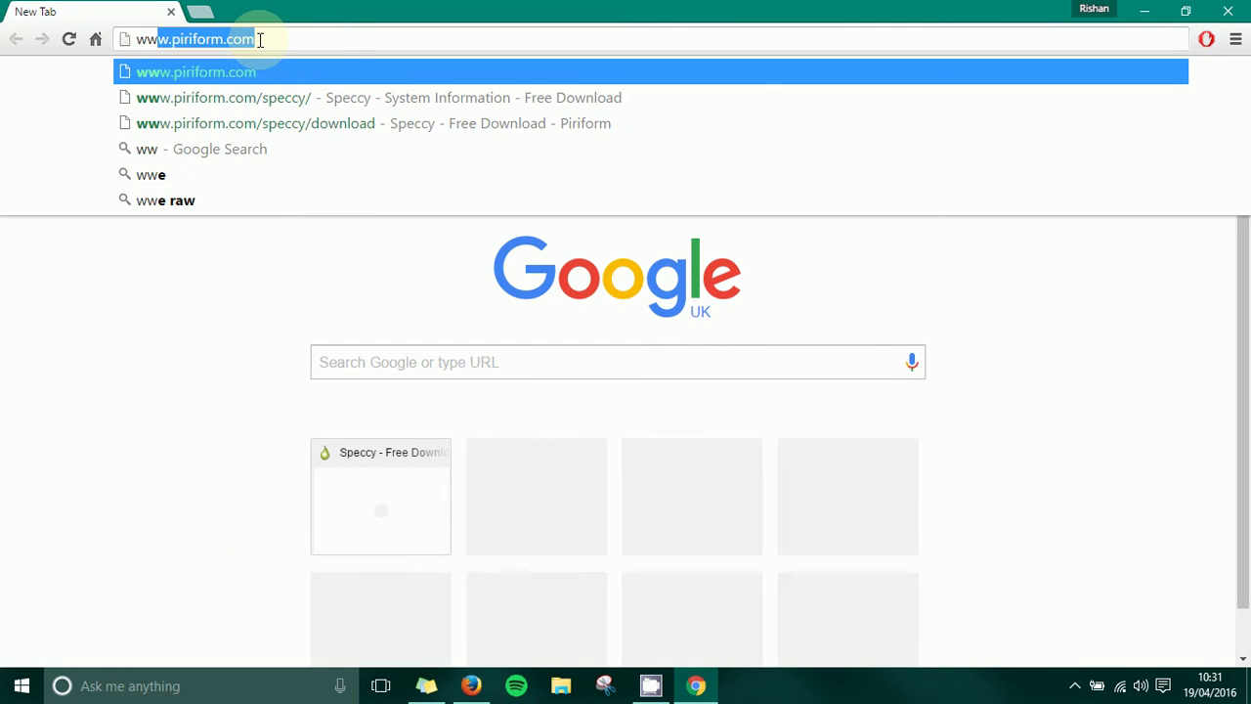
pyautogui.write('w.')
pyautogui.write('pir')
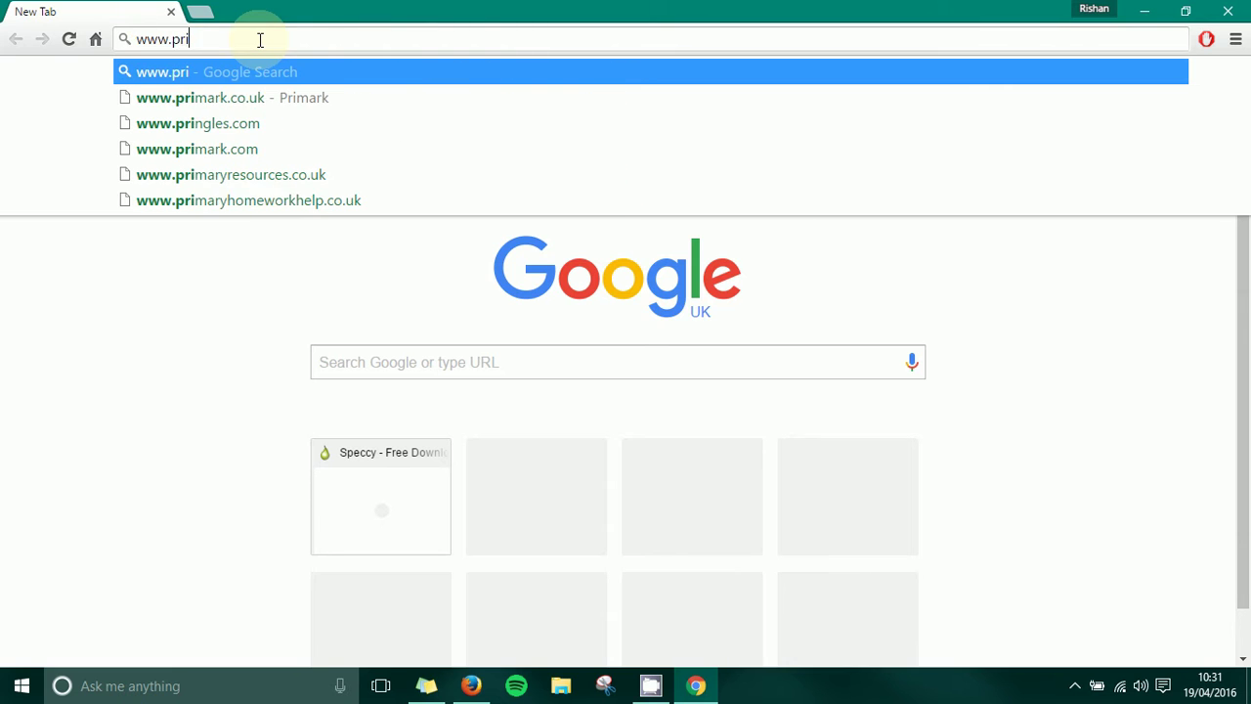
pyautogui.press('BackSpace')
pyautogui.write('iri')
pyautogui.press('Right')
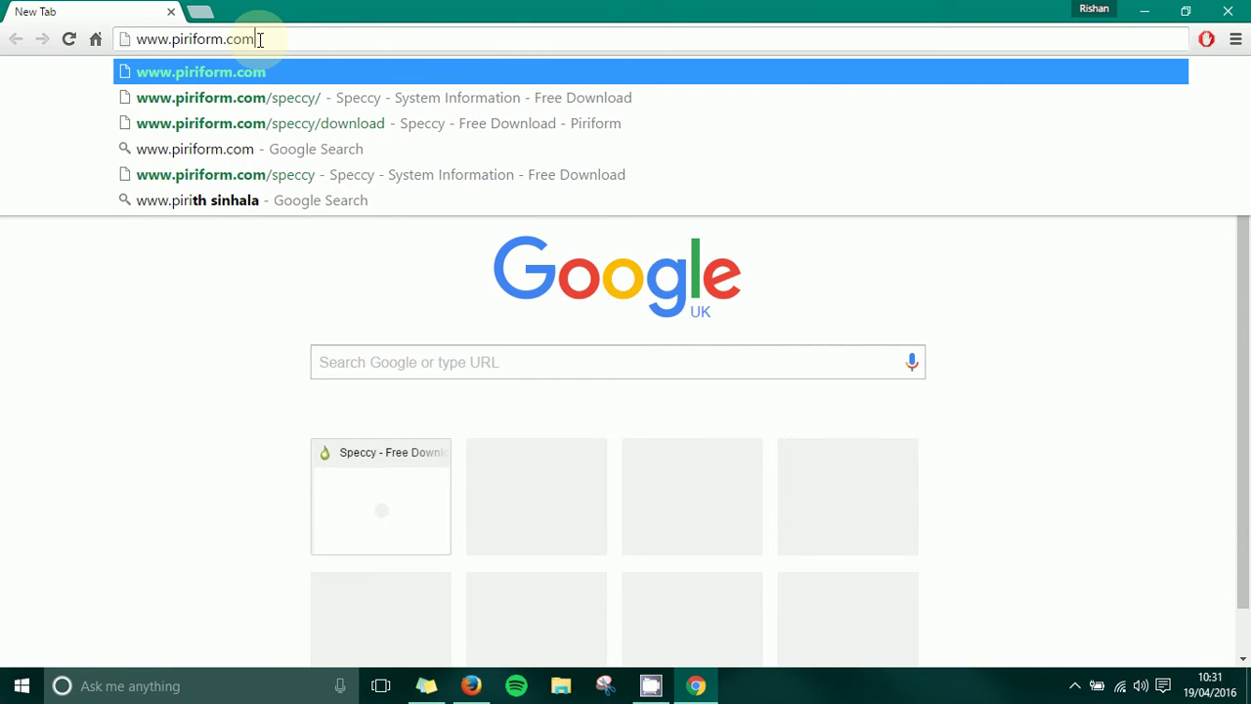
pyautogui.write('/')
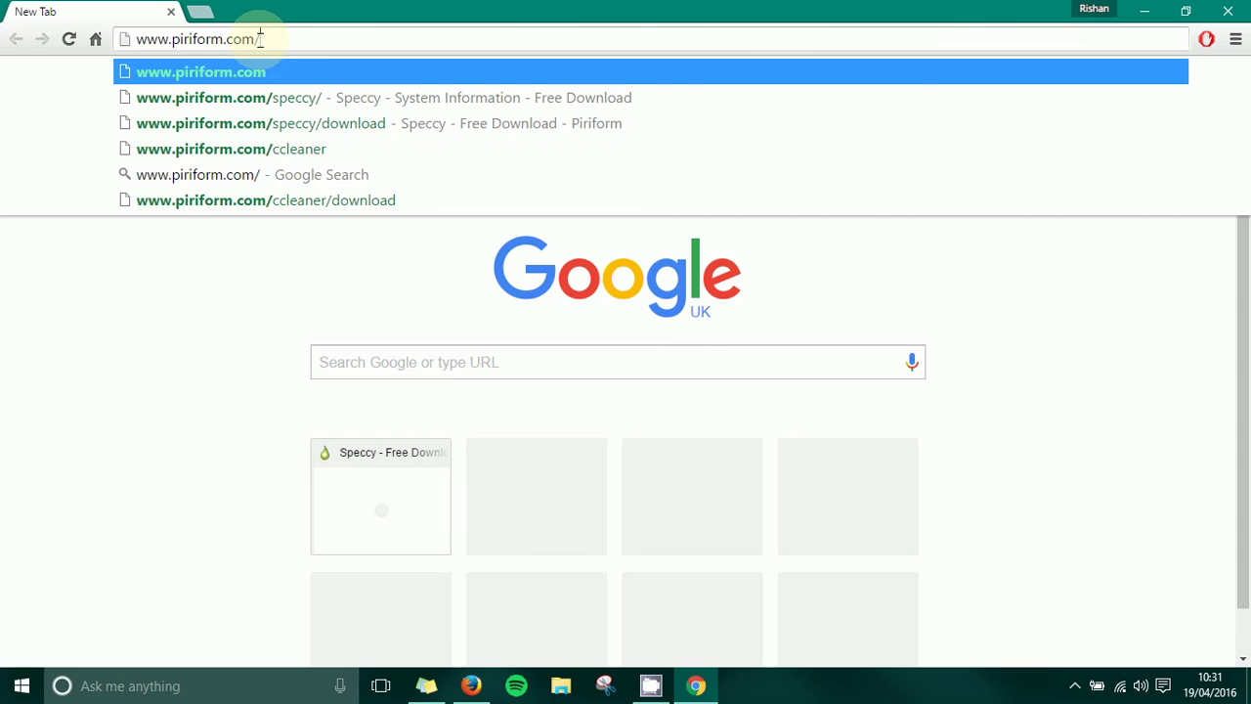
pyautogui.write('speccy')
pyautogui.press('Escape')
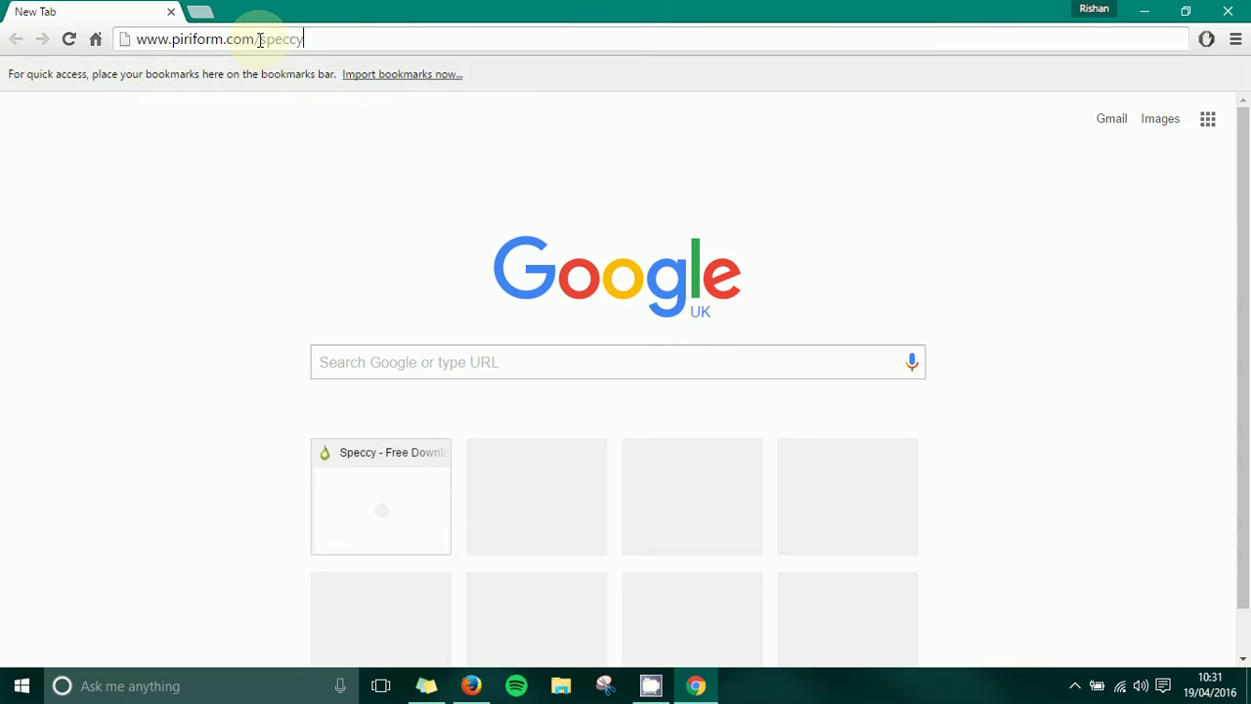
pyautogui.press('Return')
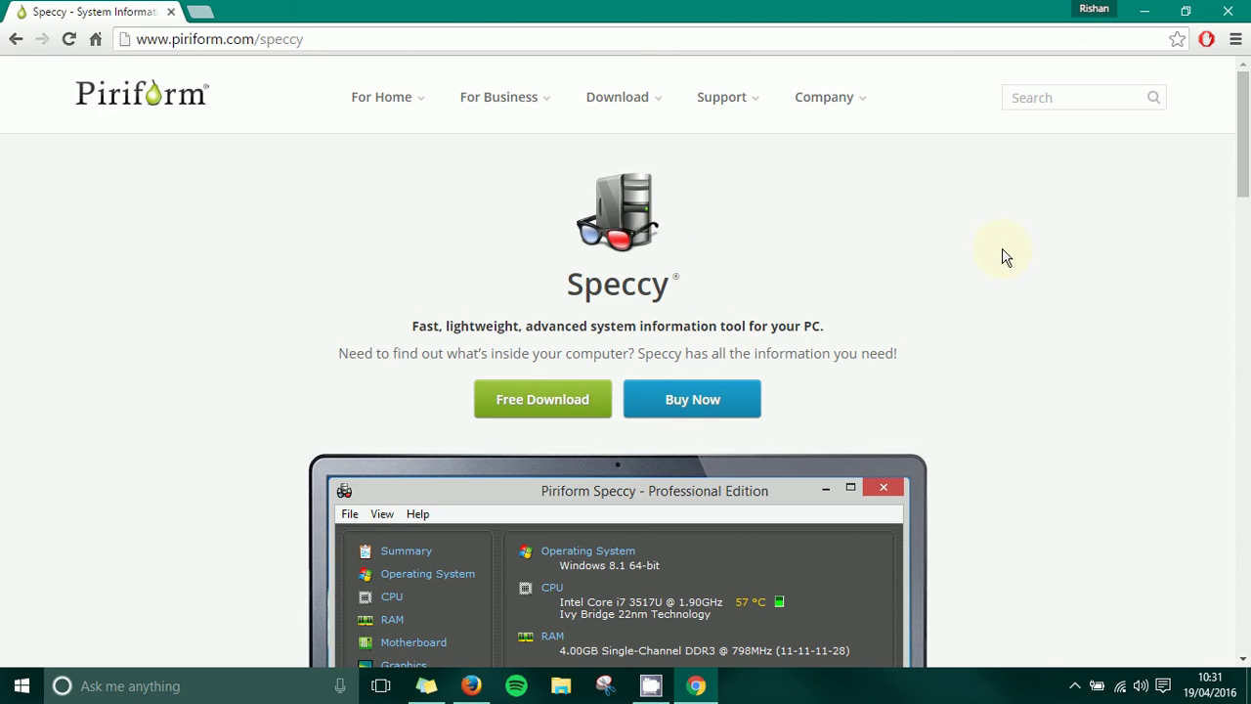
pyautogui.scroll(-2, 782, 307)
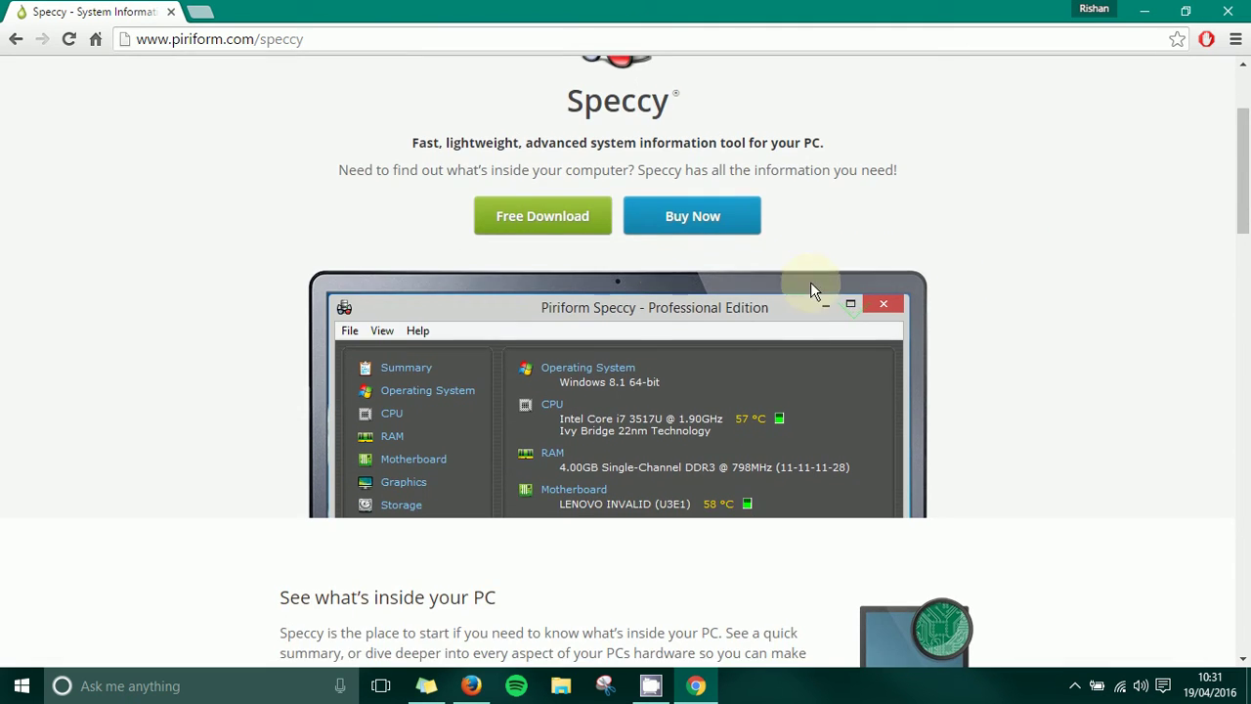
pyautogui.scroll(-5, 810, 282)
pyautogui.scroll(-5, 811, 289)
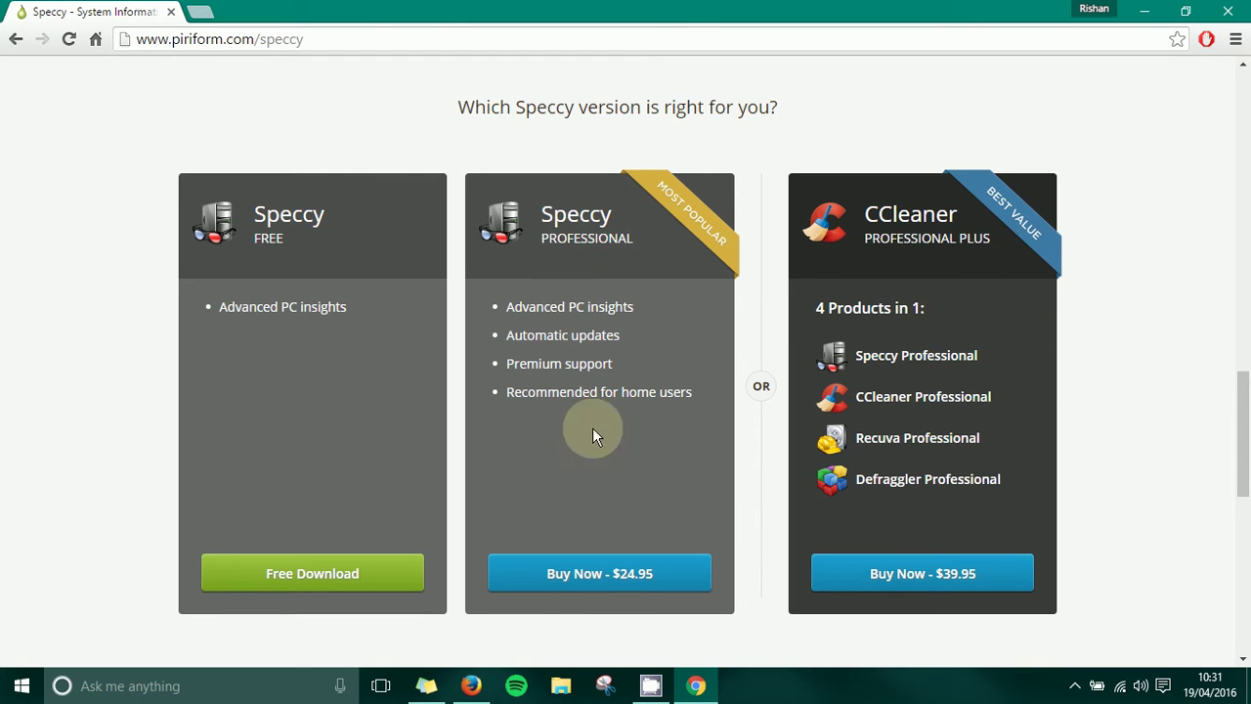
pyautogui.scroll(-1, 311, 526)
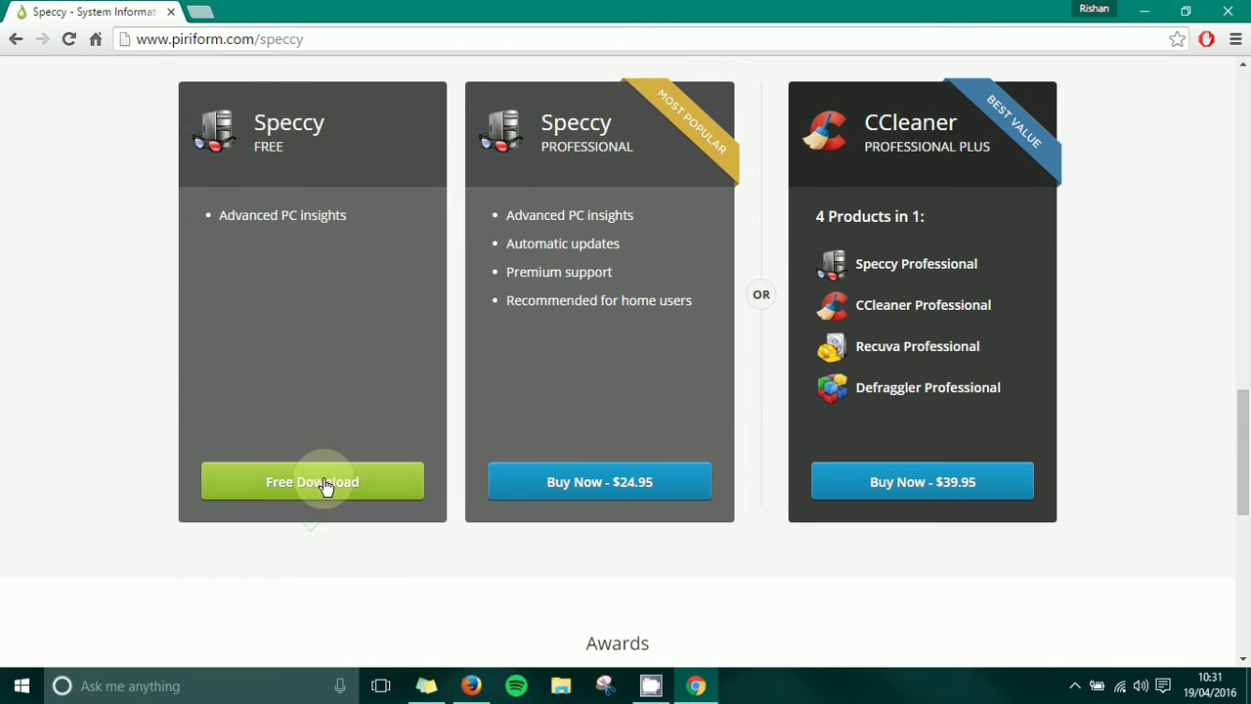
# Go to the free Speccy download page listing FileHippo and Piriform sources
pyautogui.click(315, 483)
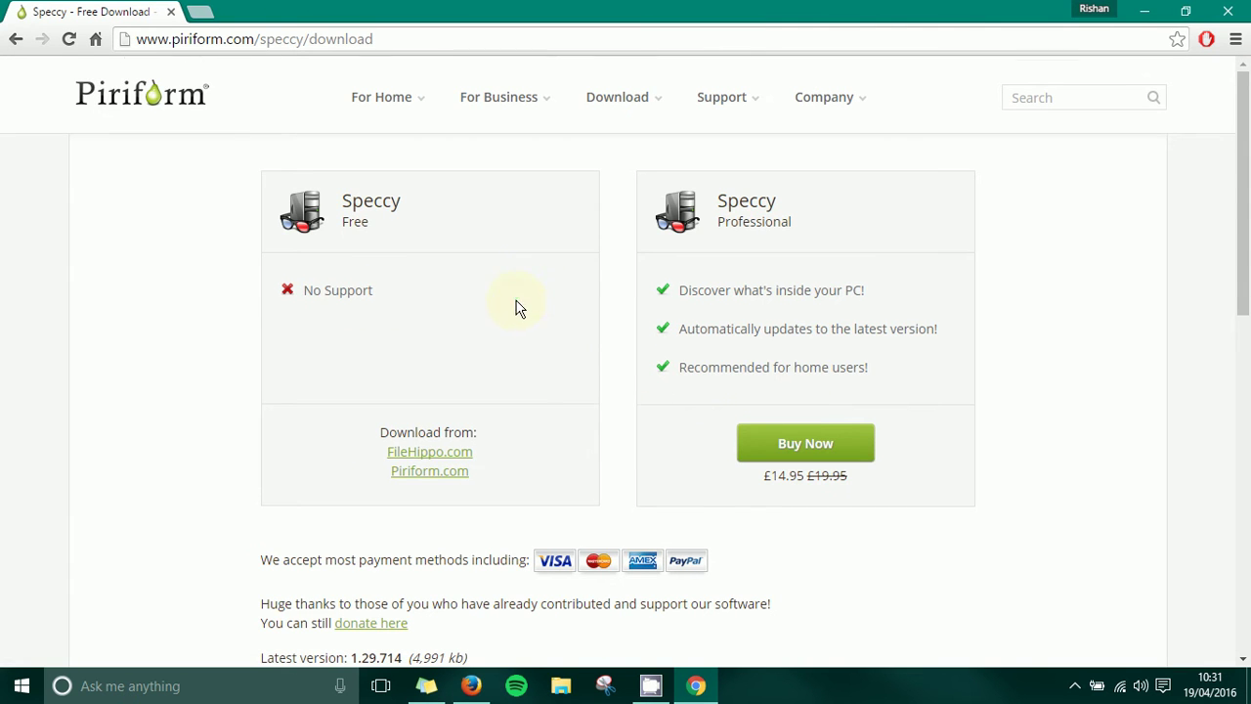
pyautogui.scroll(-5, 516, 307)
pyautogui.scroll(-2, 512, 313)
pyautogui.scroll(-2, 492, 339)
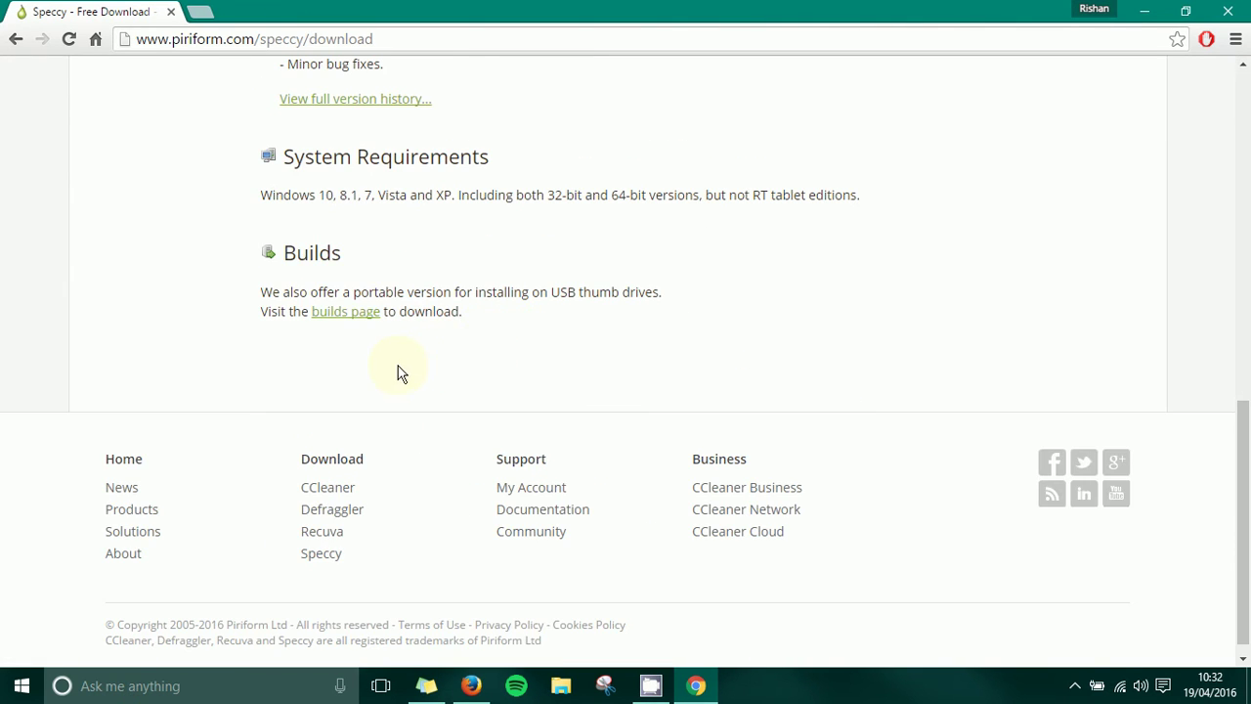
pyautogui.scroll(5, 400, 371)
pyautogui.scroll(2, 398, 372)
pyautogui.scroll(1, 398, 371)
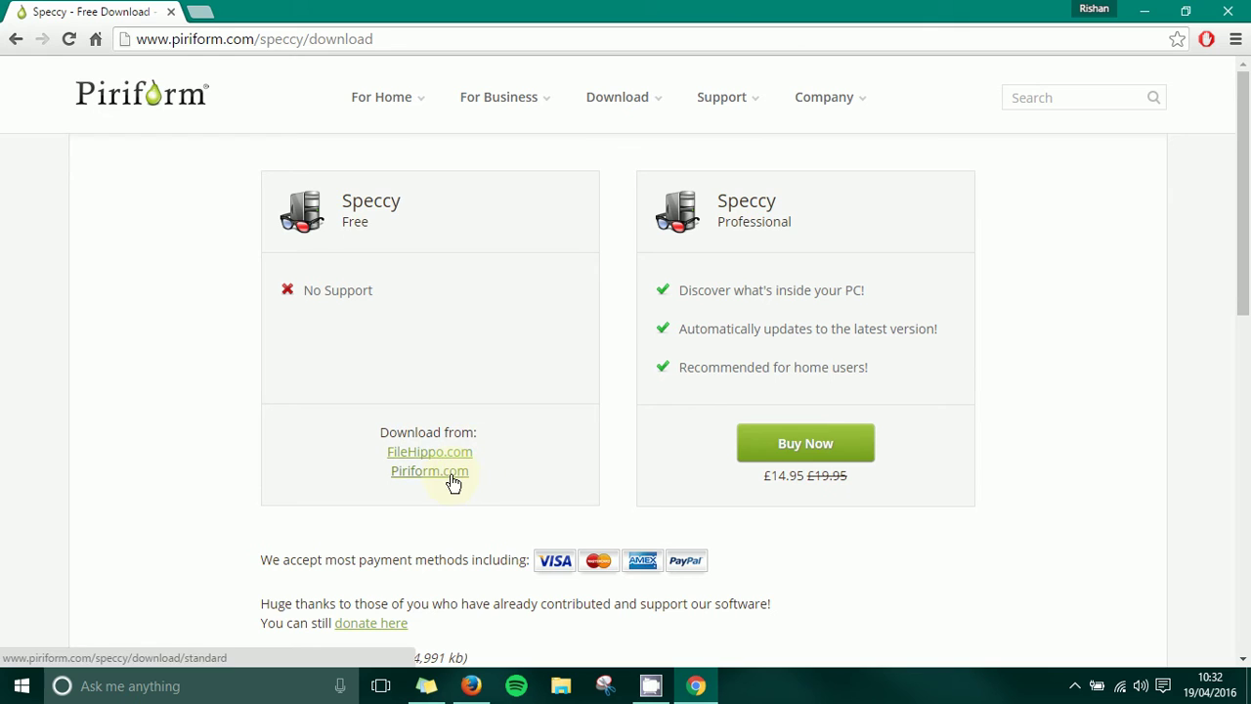
# Download spsetup129.exe from Piriform.com and keep it despite the harmful-file warning
pyautogui.click(449, 474)
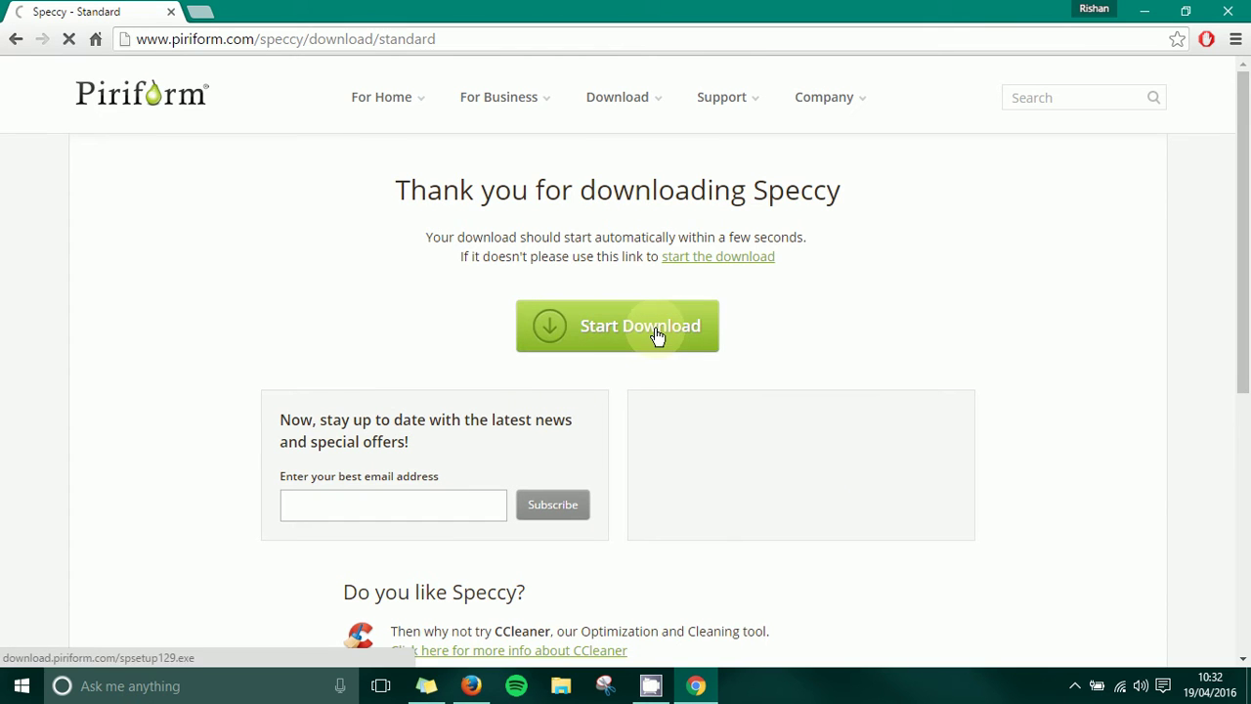
pyautogui.click(662, 333)
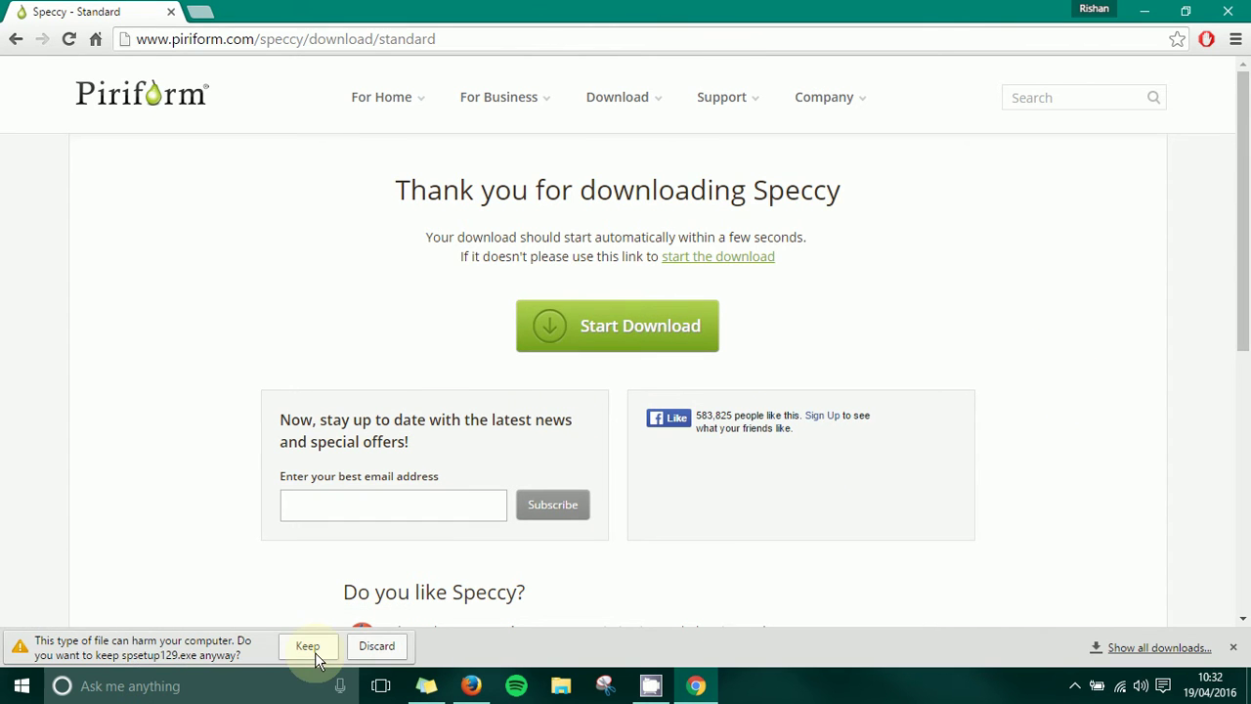
pyautogui.click(309, 650)
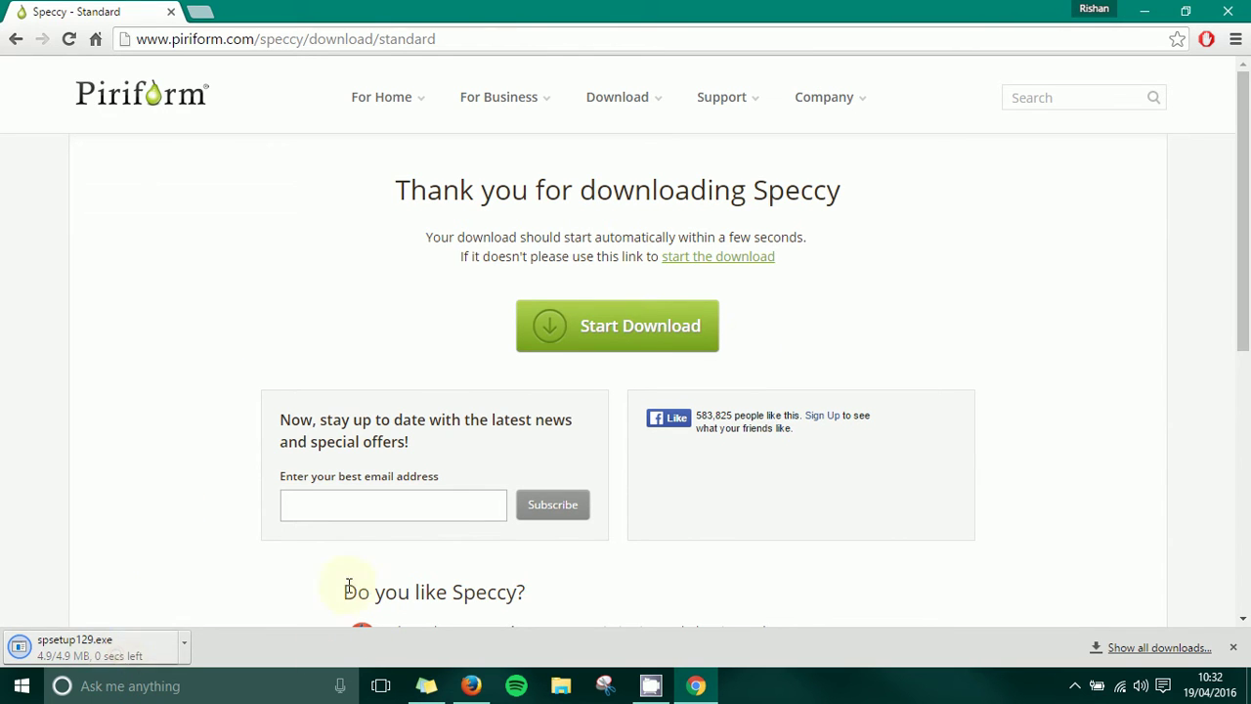
# Close Chrome, then advance Speccy Setup without creating Start Menu shortcuts
pyautogui.click(1228, 11)
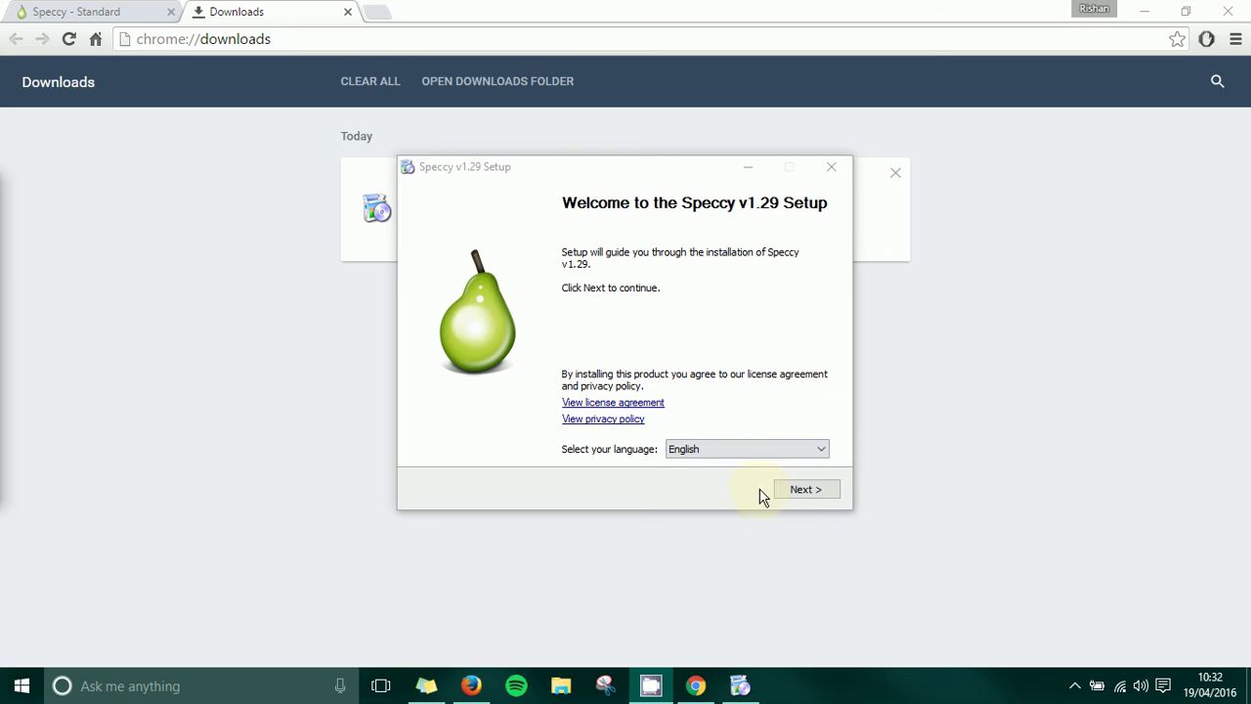
pyautogui.click(1228, 11)
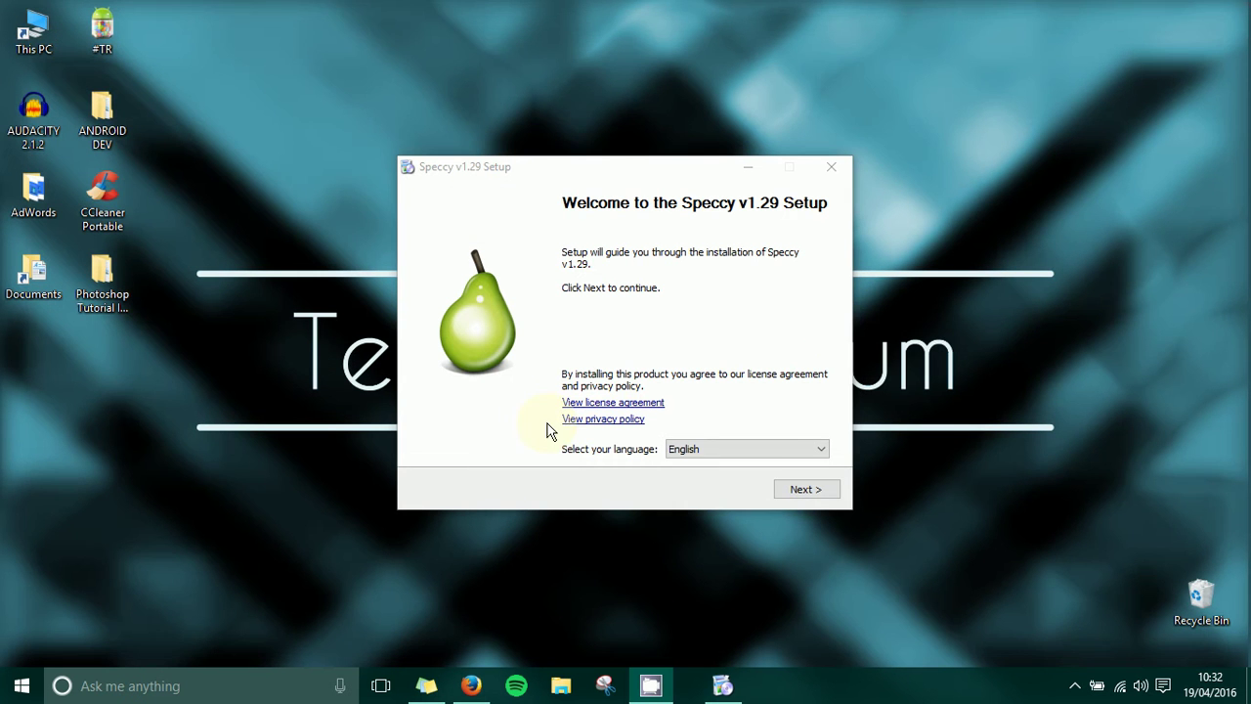
pyautogui.click(803, 491)
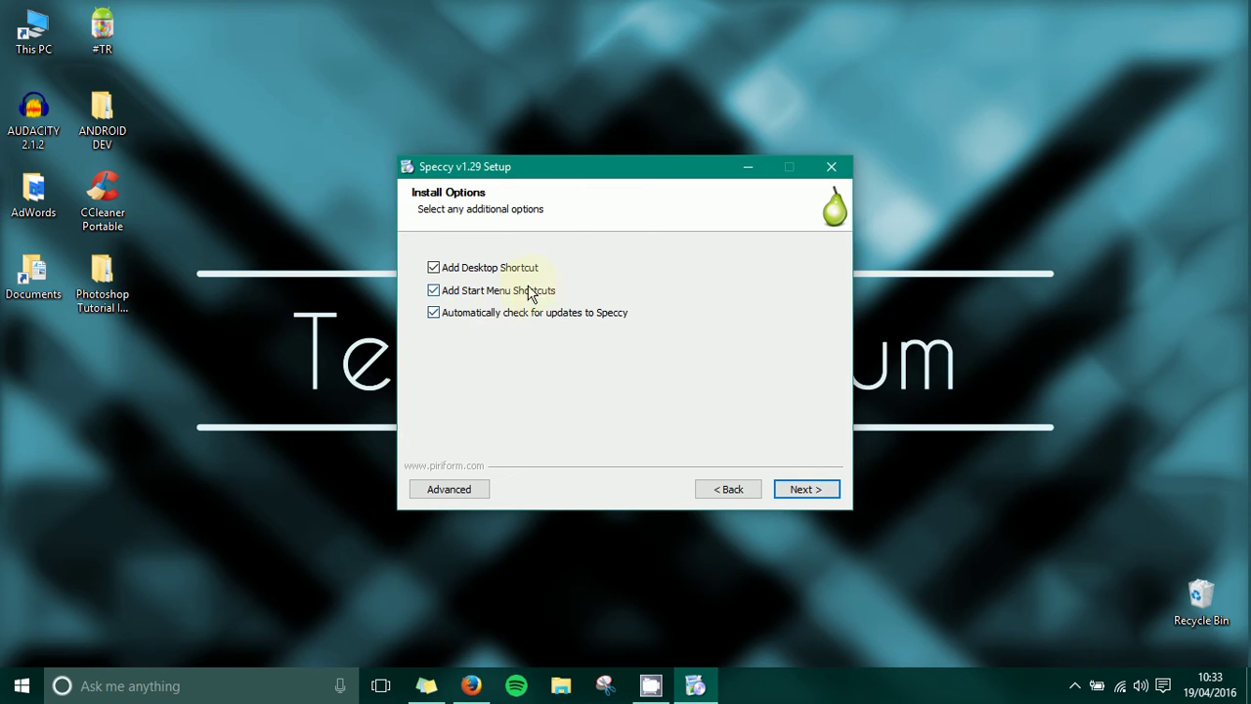
pyautogui.click(479, 291)
pyautogui.click(813, 490)
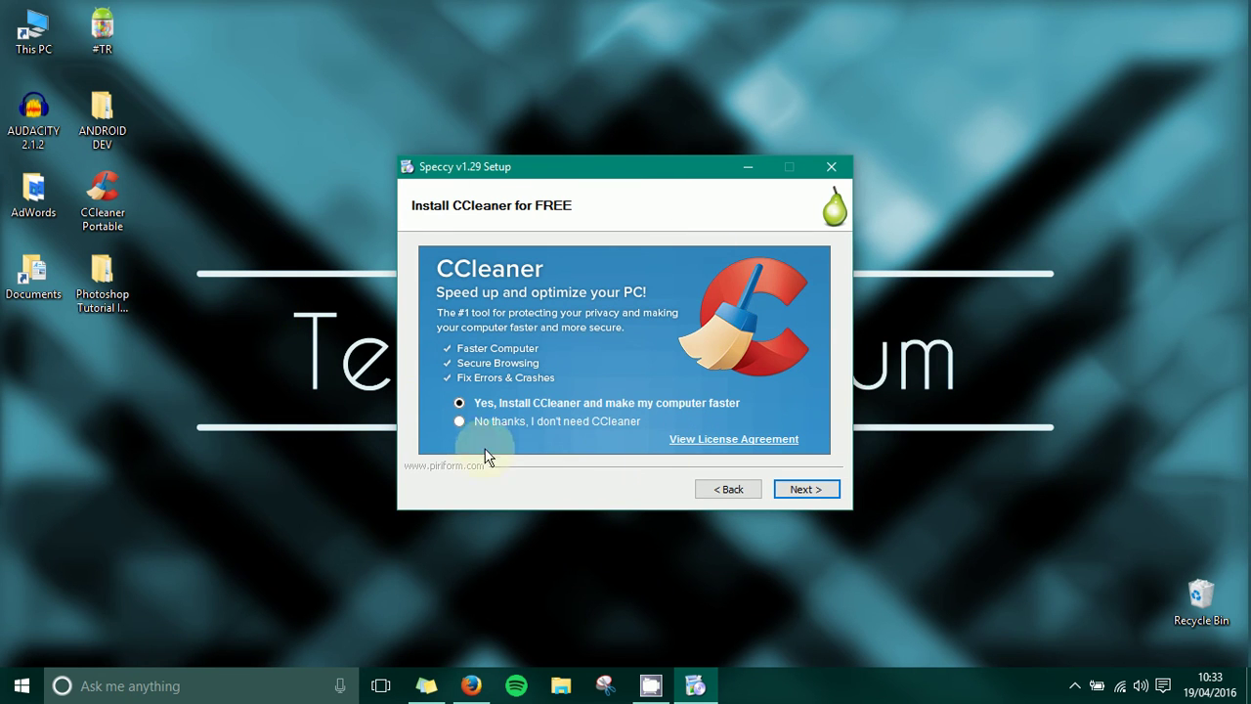
# Decline the bundled CCleaner, install Speccy, and finish without viewing release notes
pyautogui.click(459, 420)
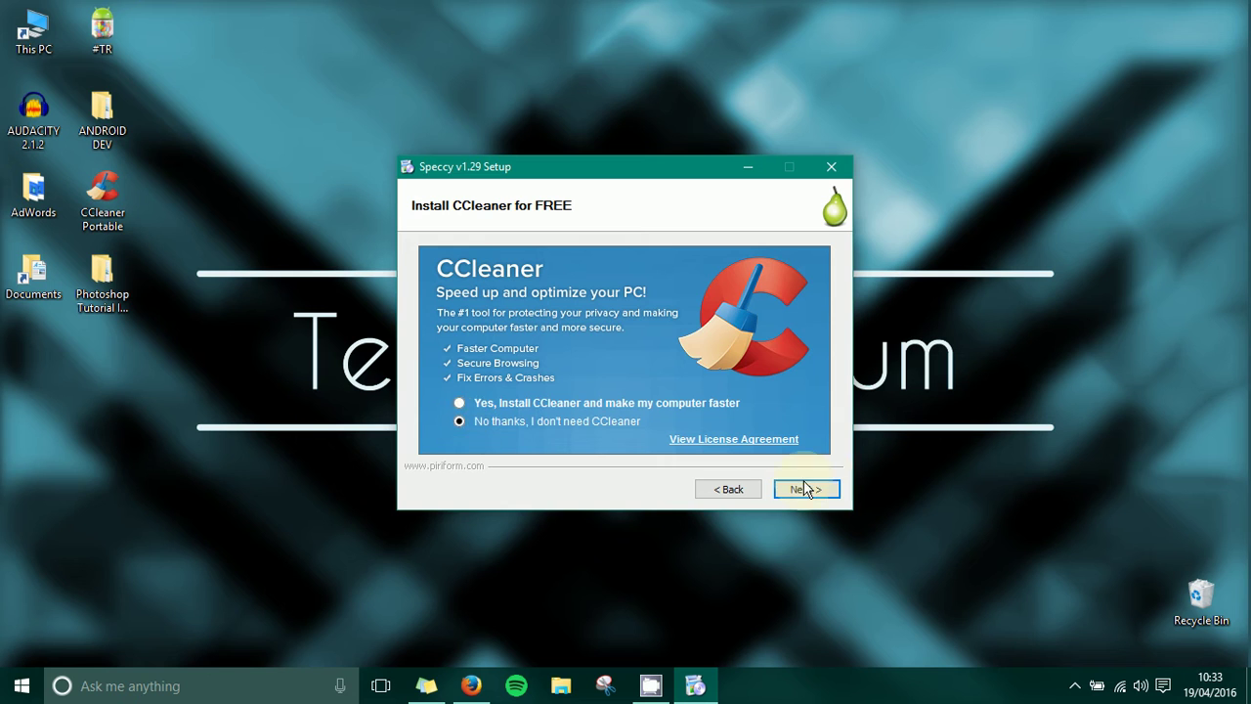
pyautogui.click(808, 490)
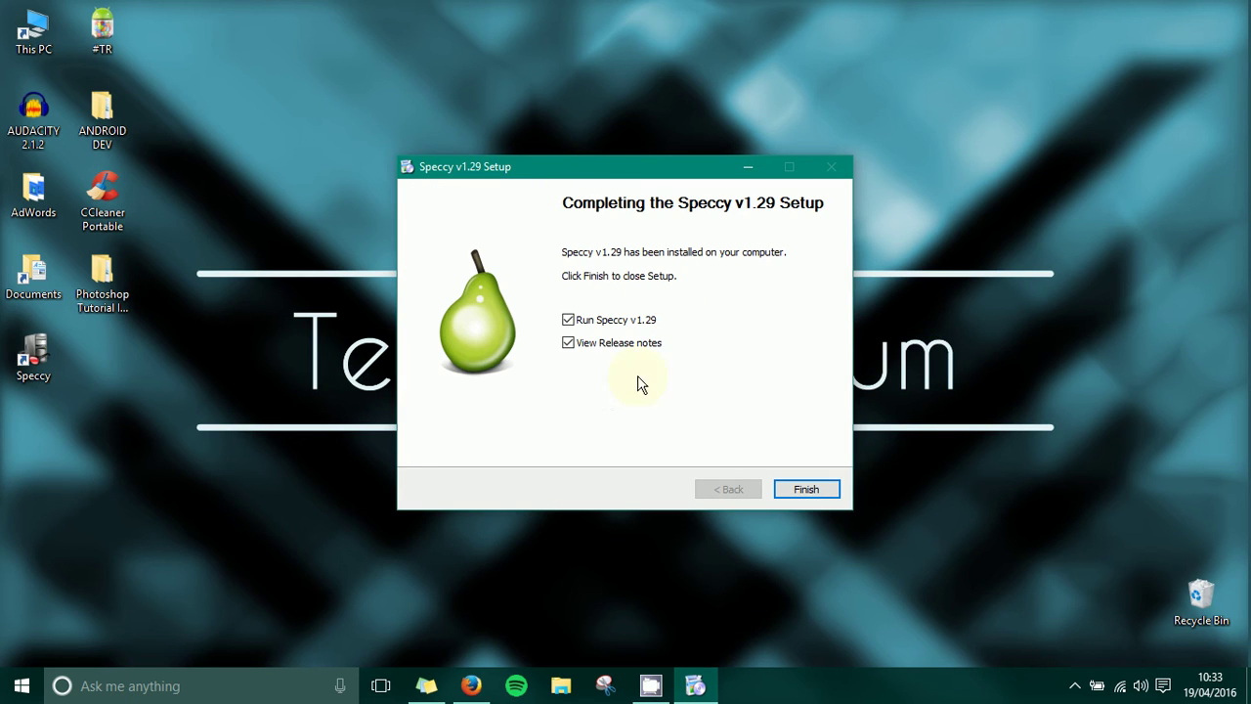
pyautogui.click(569, 345)
pyautogui.click(810, 491)
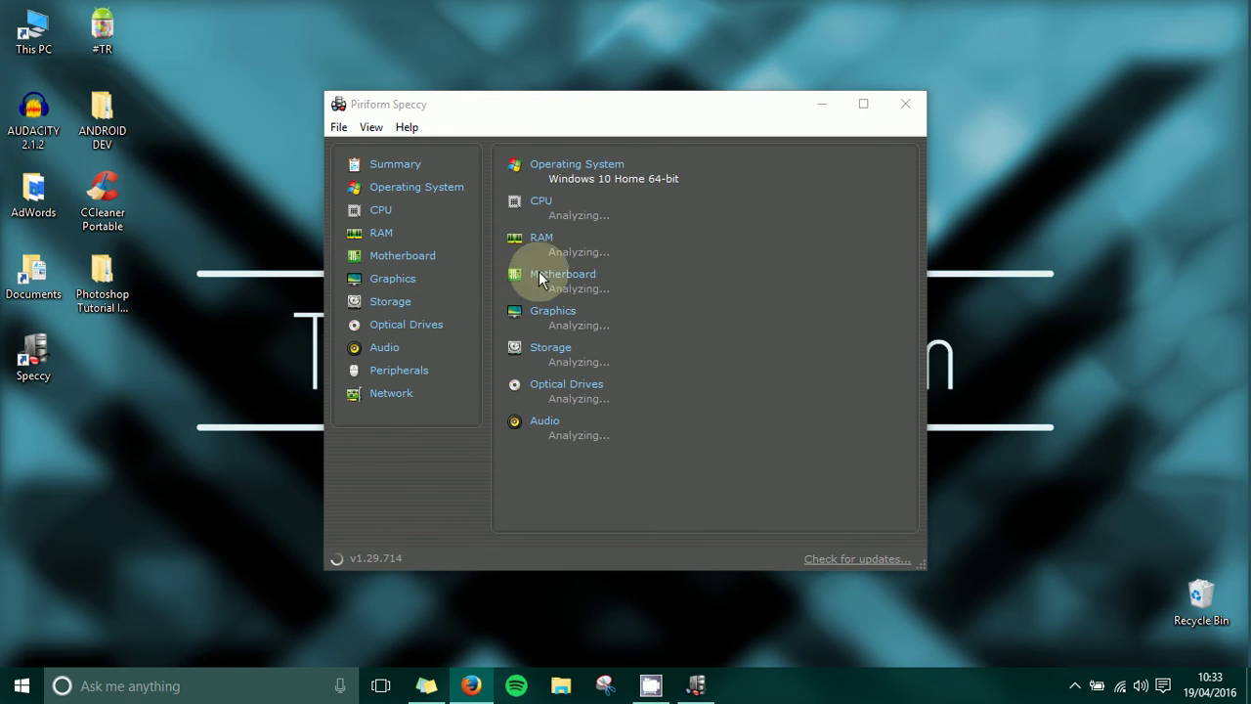
# Move the Speccy window up-right and enlarge it to show the full scan summary
pyautogui.moveTo(667, 106); pyautogui.dragTo(730, 70)
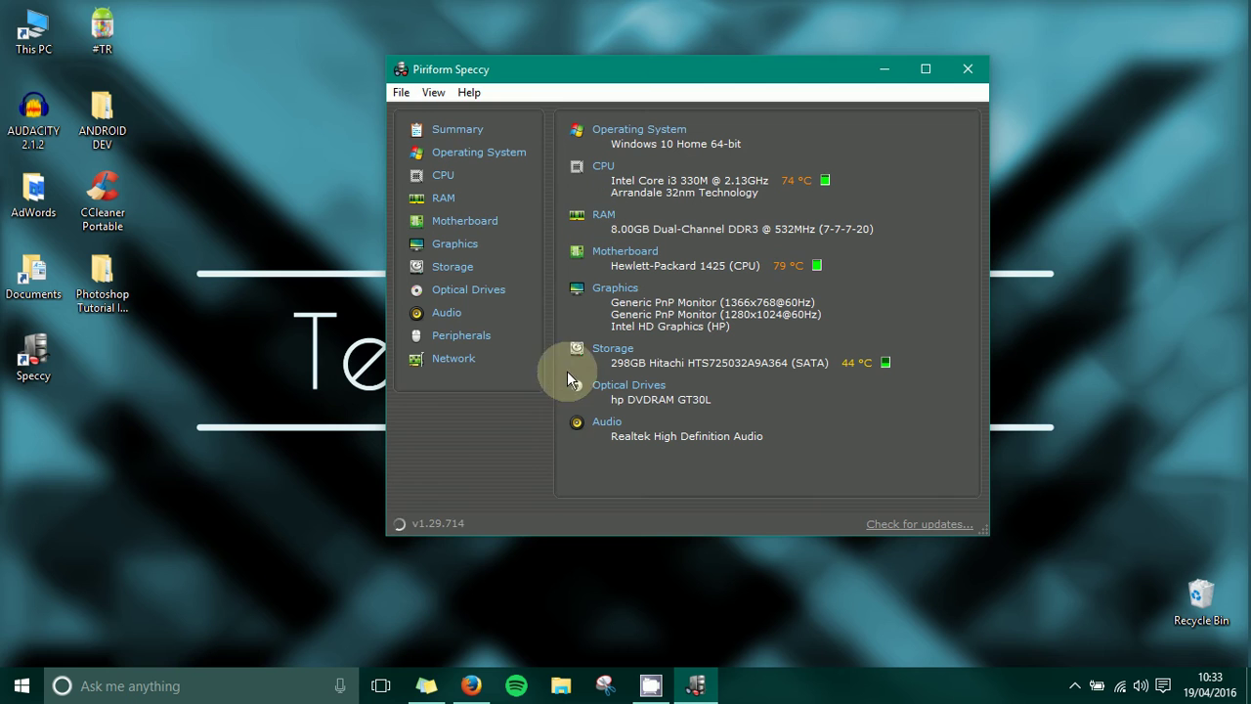
pyautogui.hotkey('alt', 'Tab')
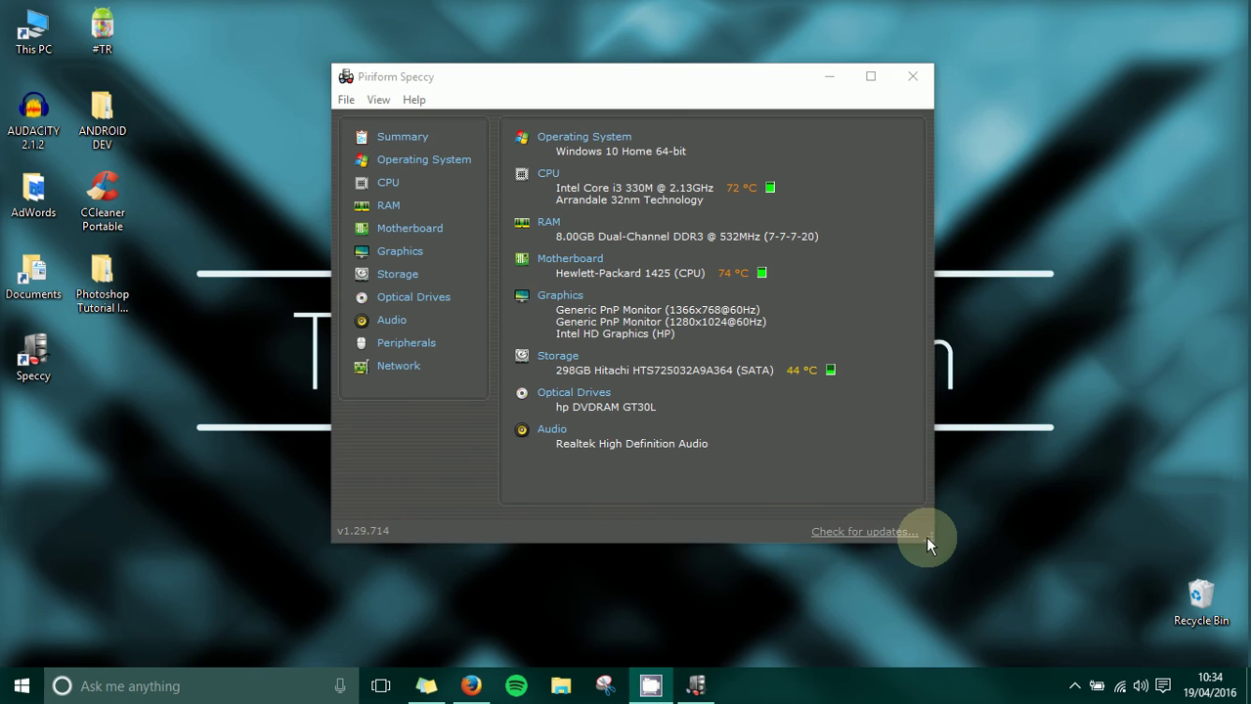
pyautogui.moveTo(930, 540); pyautogui.dragTo(1173, 634)
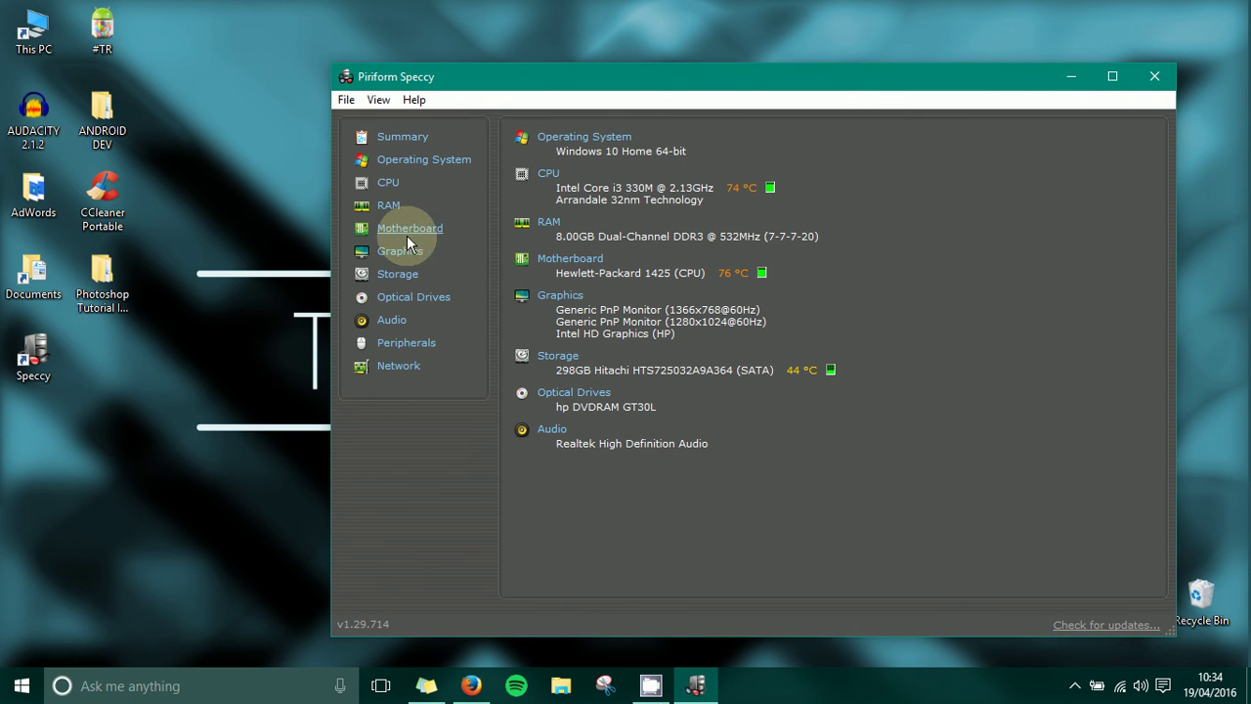
# View the Operating System, CPU, RAM and Motherboard detail pages
pyautogui.click(404, 160)
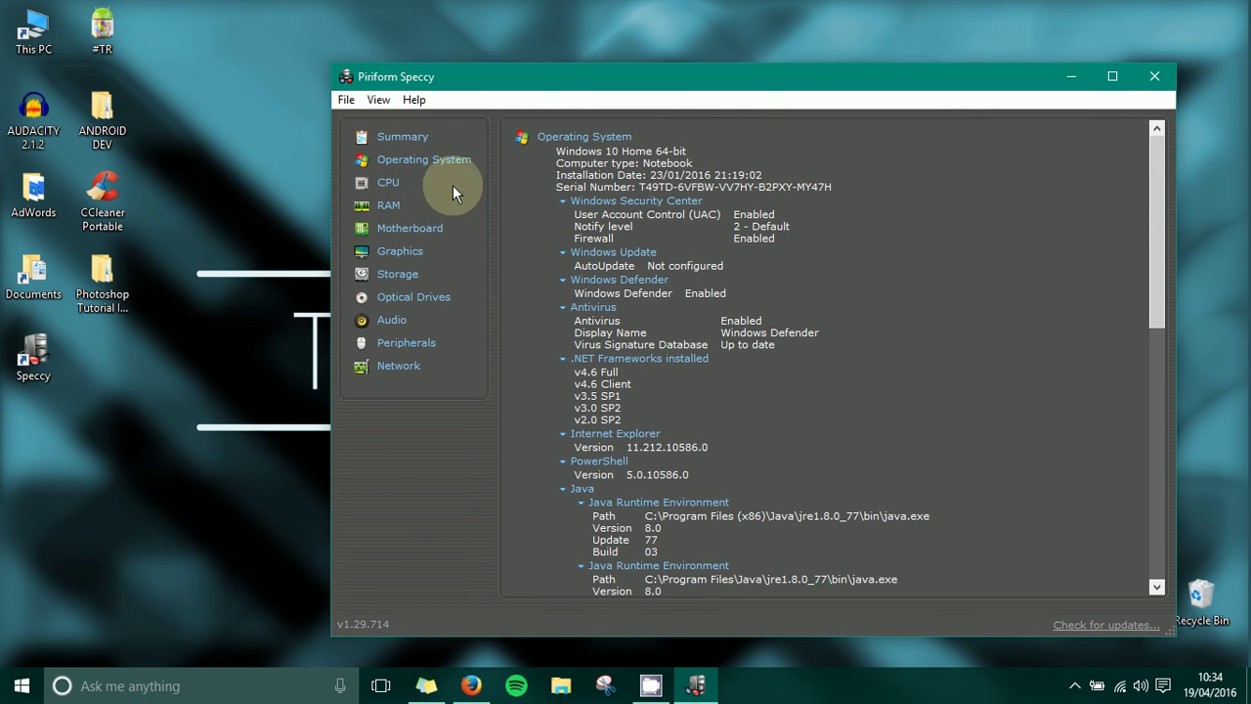
pyautogui.click(388, 184)
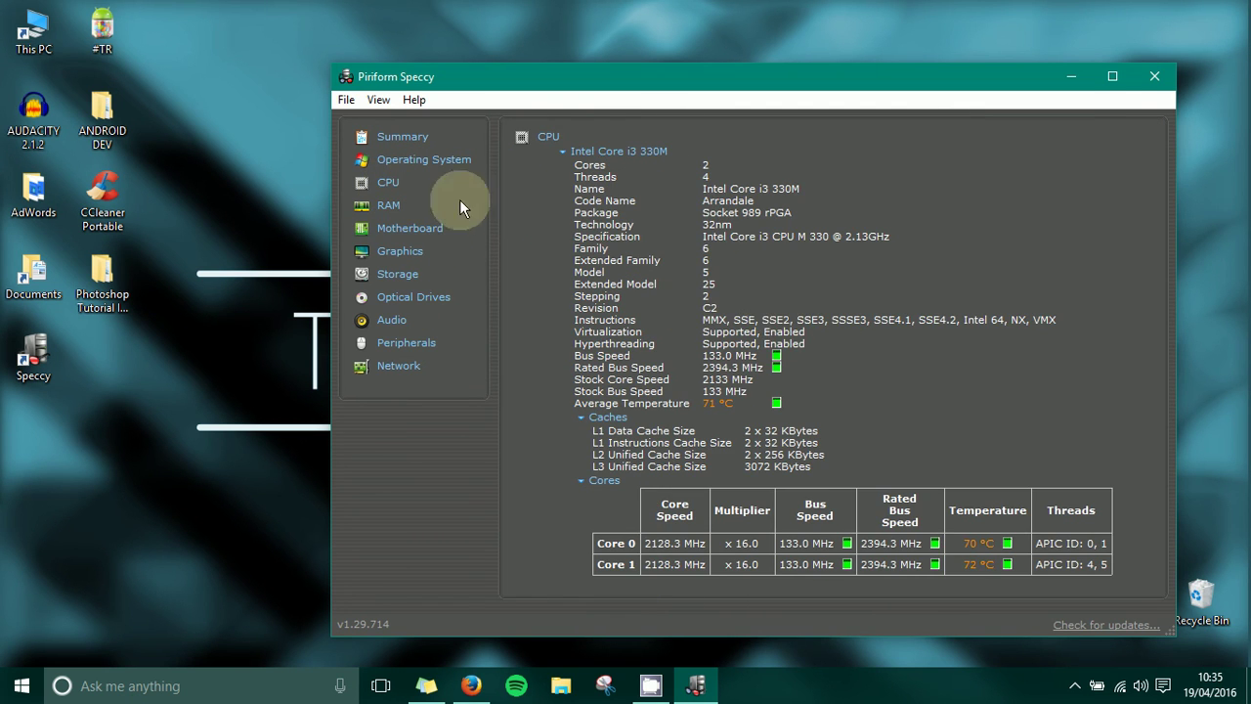
pyautogui.click(389, 205)
pyautogui.click(403, 229)
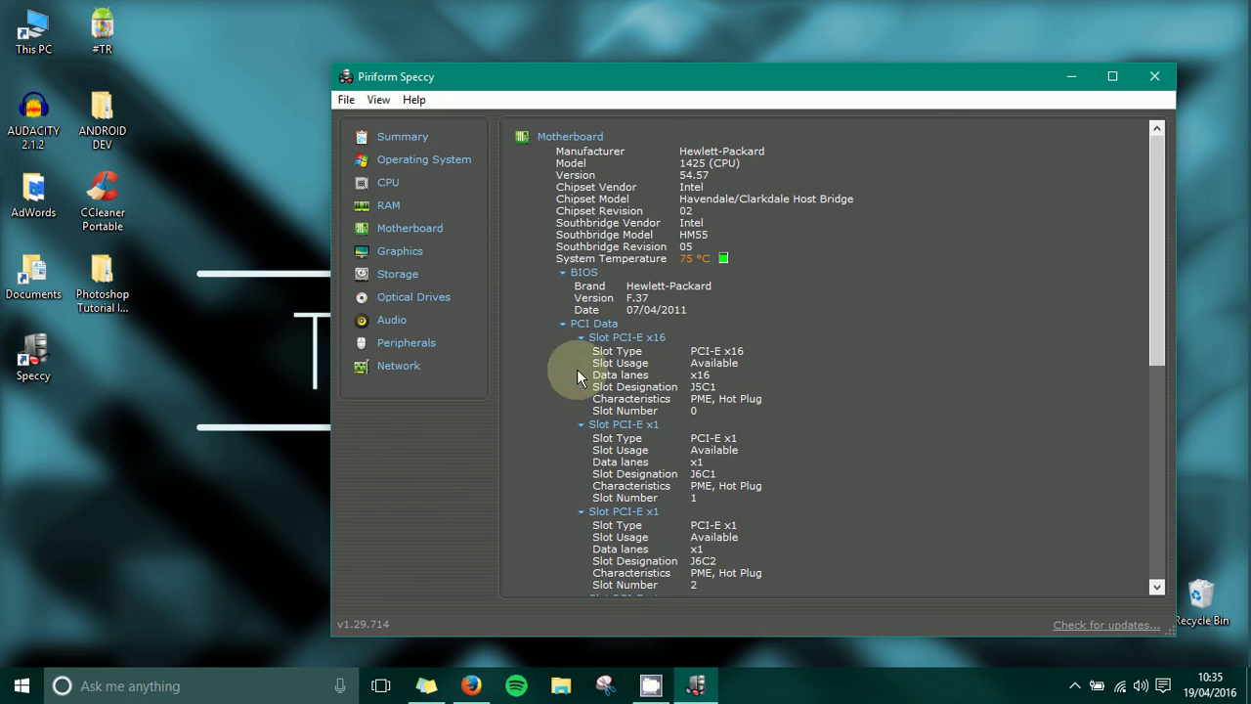
# Scroll through Storage's S.M.A.R.T. details, then return to the CPU page
pyautogui.click(396, 279)
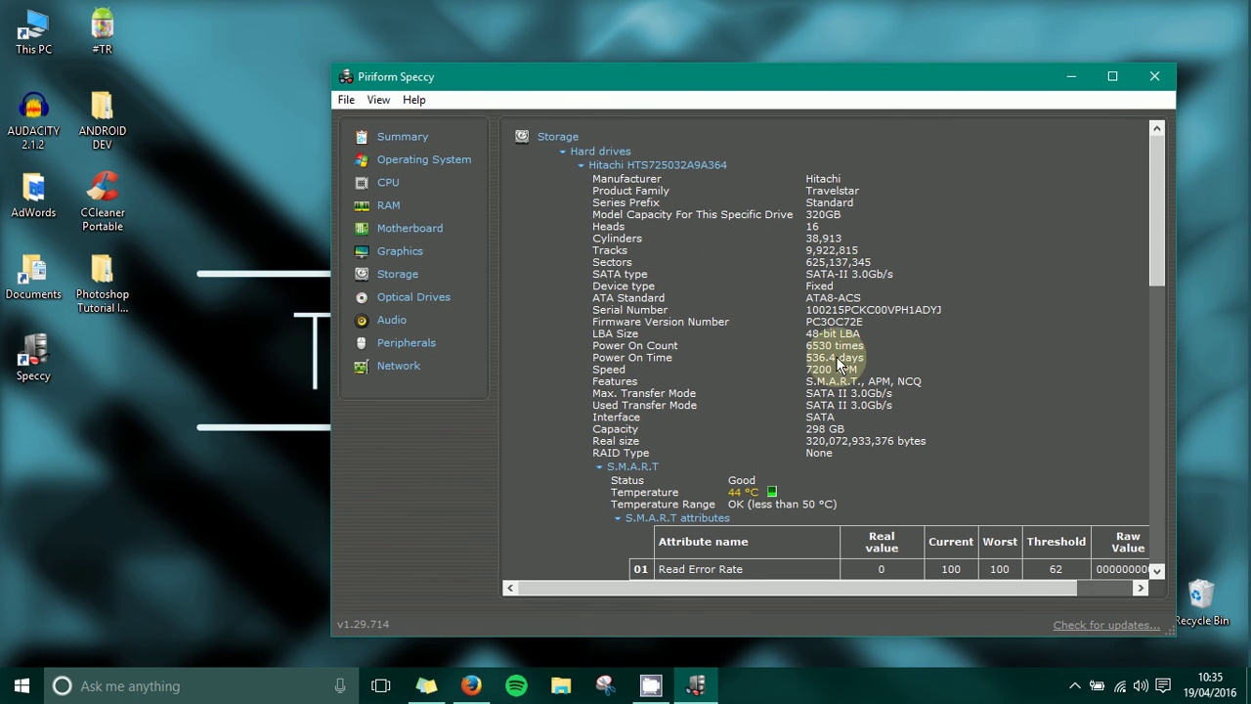
pyautogui.scroll(-3, 838, 364)
pyautogui.scroll(-1, 893, 402)
pyautogui.scroll(-2, 893, 402)
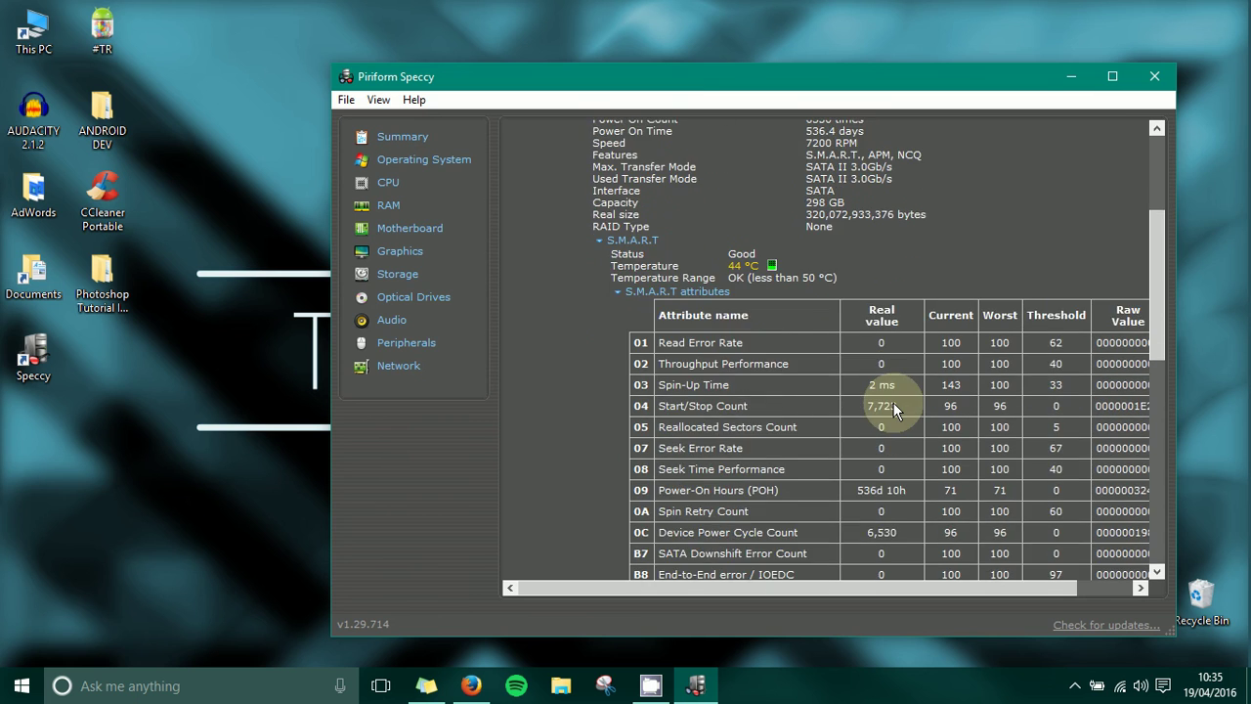
pyautogui.scroll(-3, 893, 402)
pyautogui.scroll(-3, 892, 402)
pyautogui.scroll(-1, 893, 403)
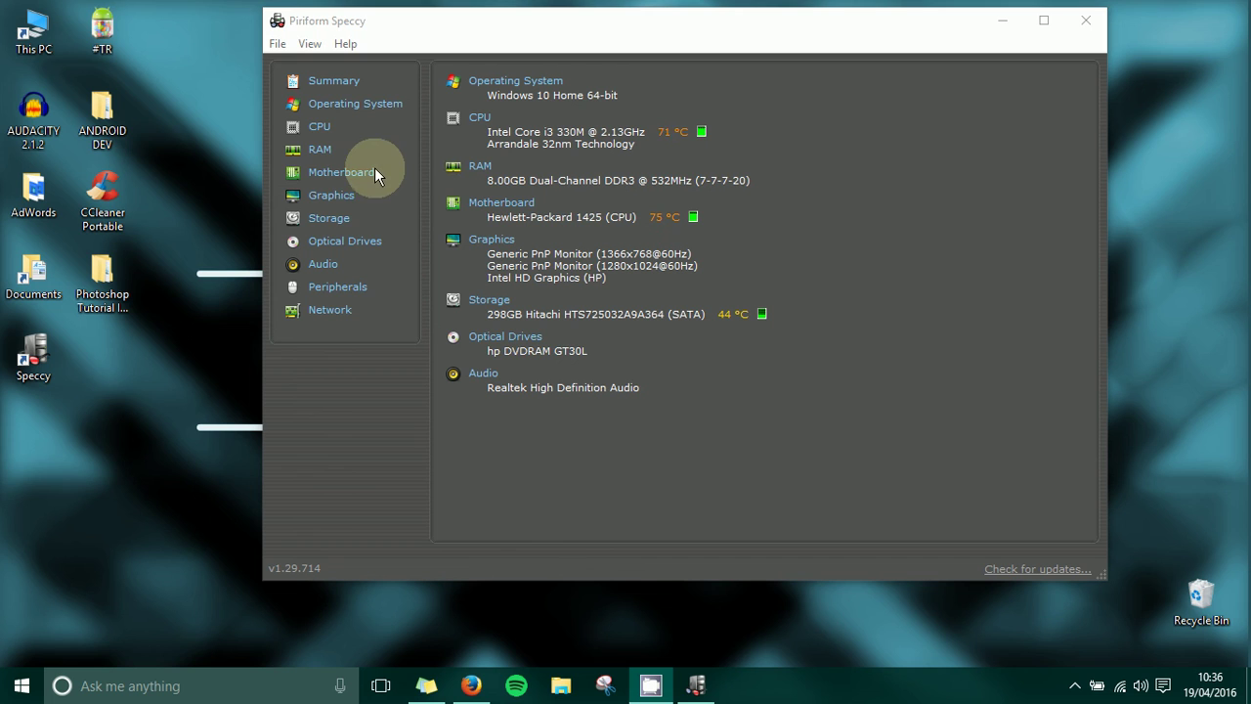
pyautogui.click(325, 127)
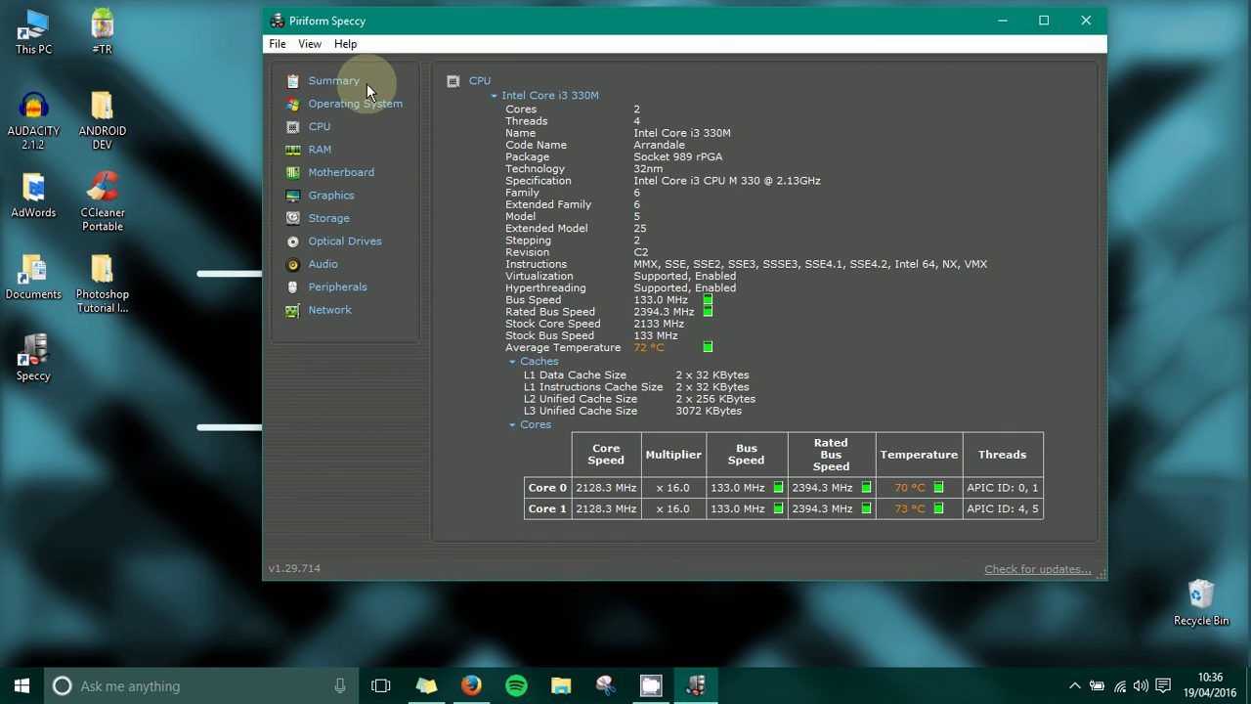
# Save a Speccy snapshot into Documents via File > Save Snapshot
pyautogui.moveTo(356, 27); pyautogui.dragTo(348, 30)
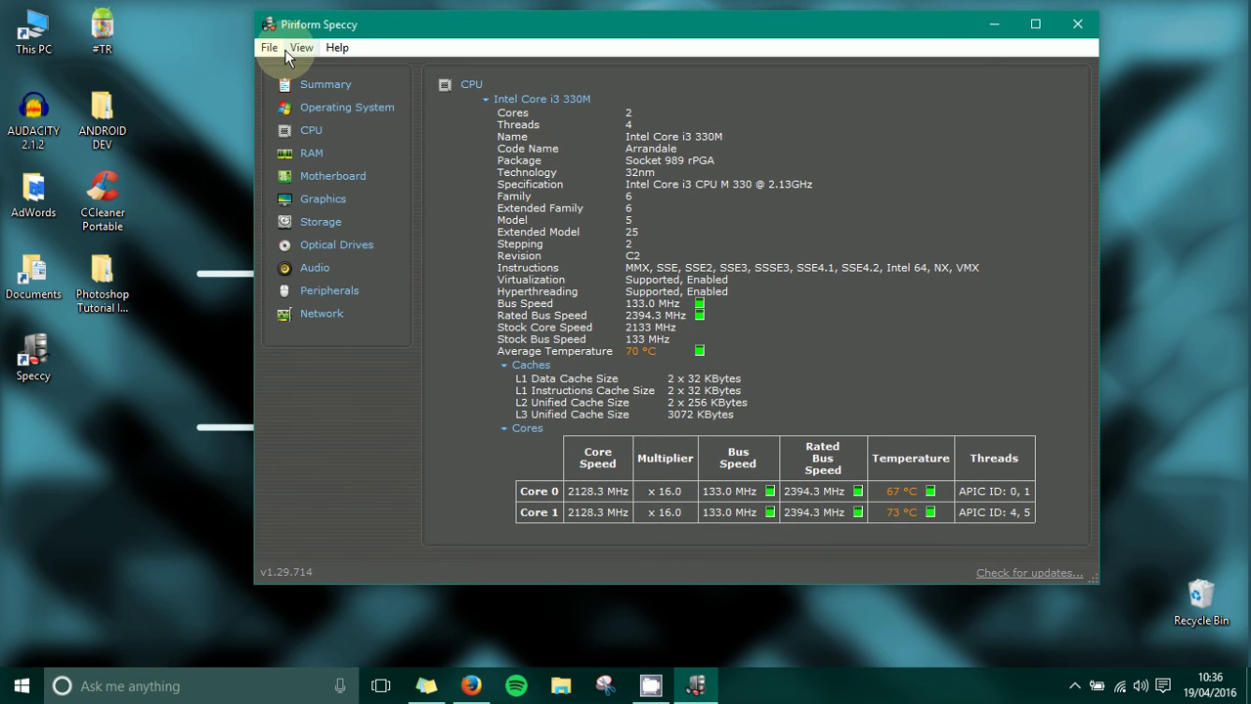
pyautogui.click(270, 47)
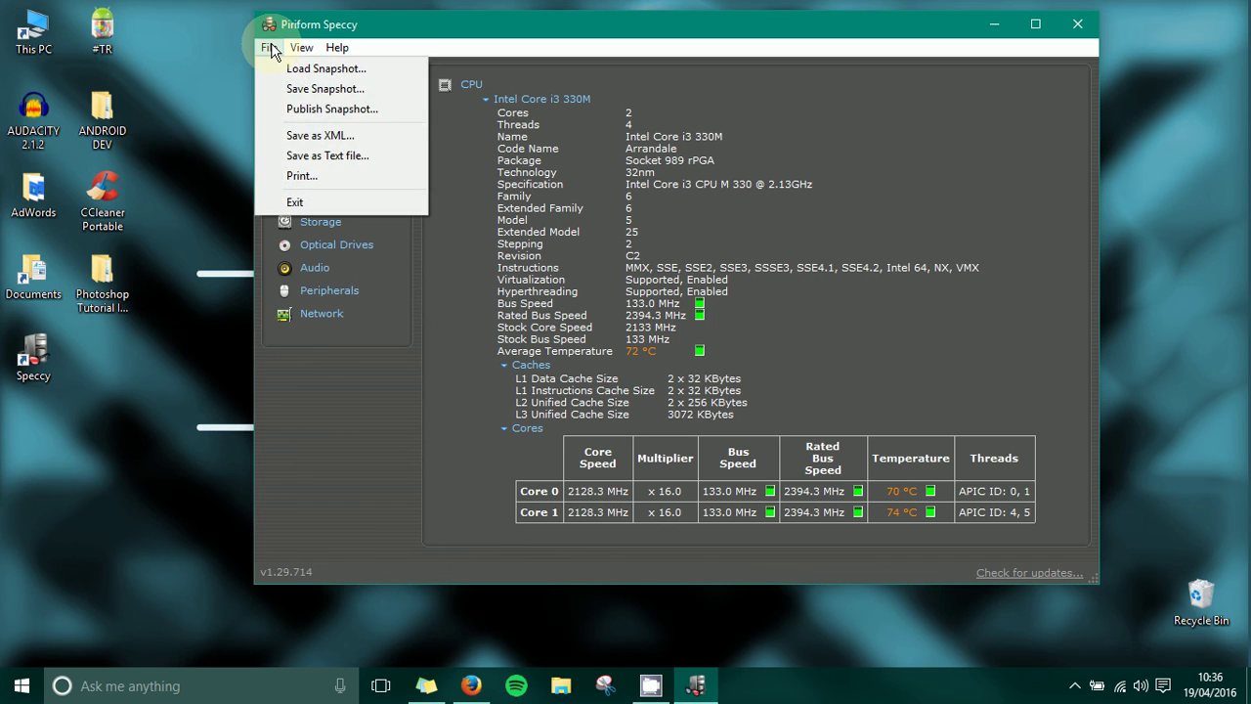
pyautogui.moveTo(269, 48)
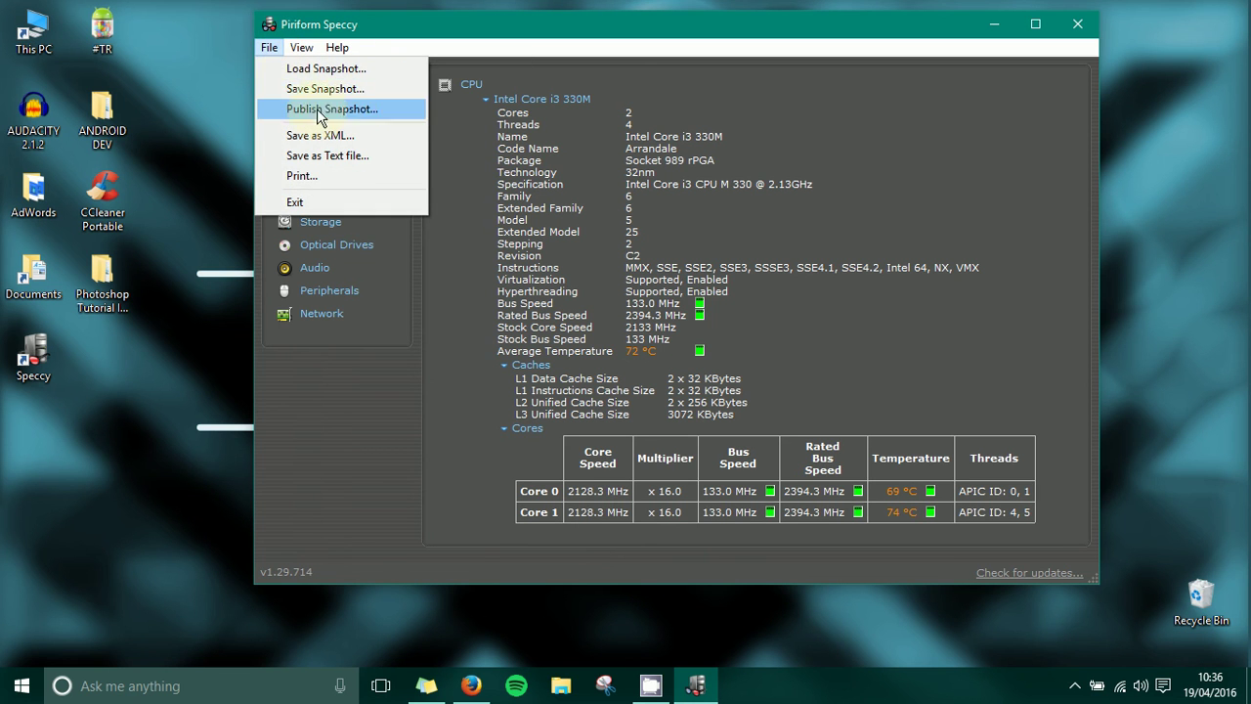
pyautogui.click(343, 89)
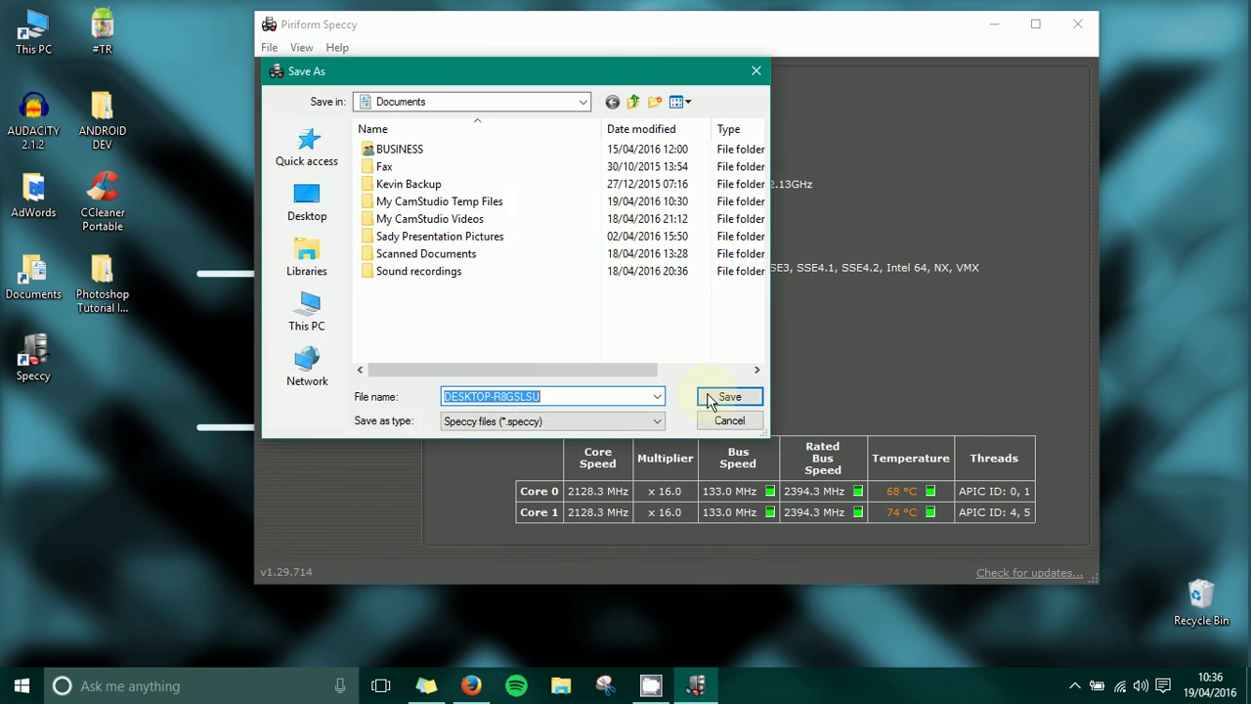
pyautogui.click(714, 422)
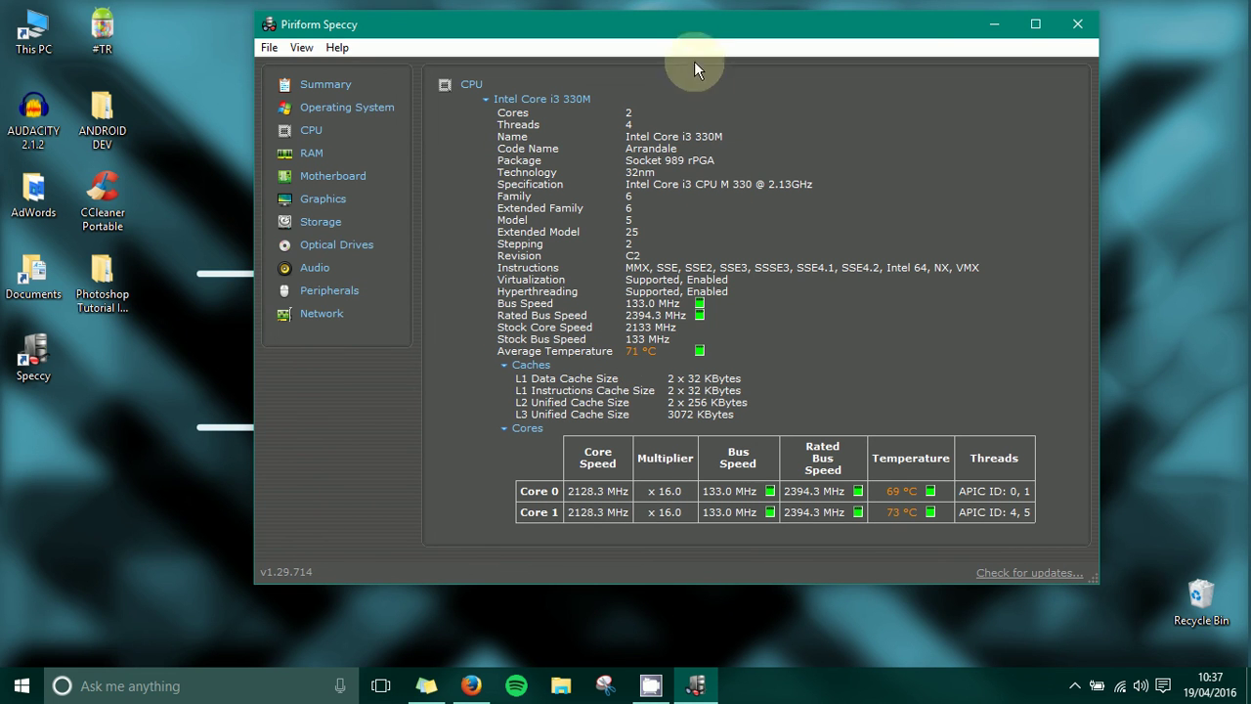
pyautogui.moveTo(695, 19); pyautogui.dragTo(681, 15)
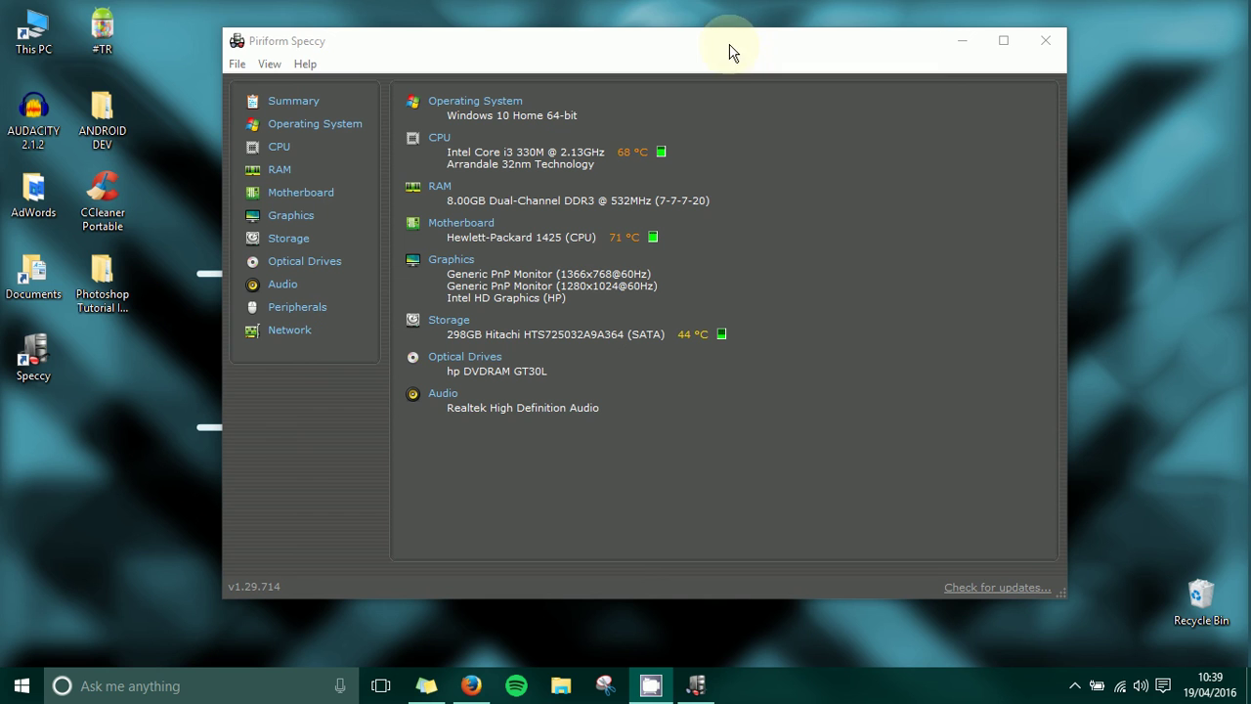
pyautogui.moveTo(726, 45); pyautogui.dragTo(737, 44)
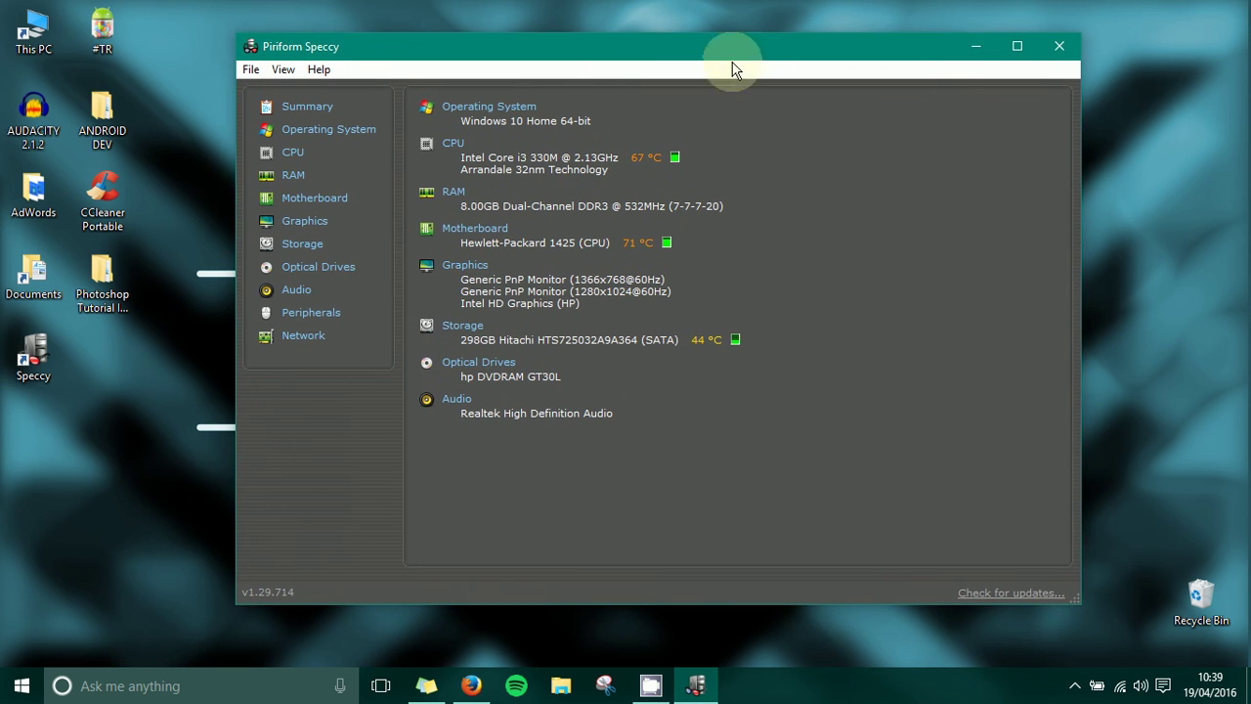